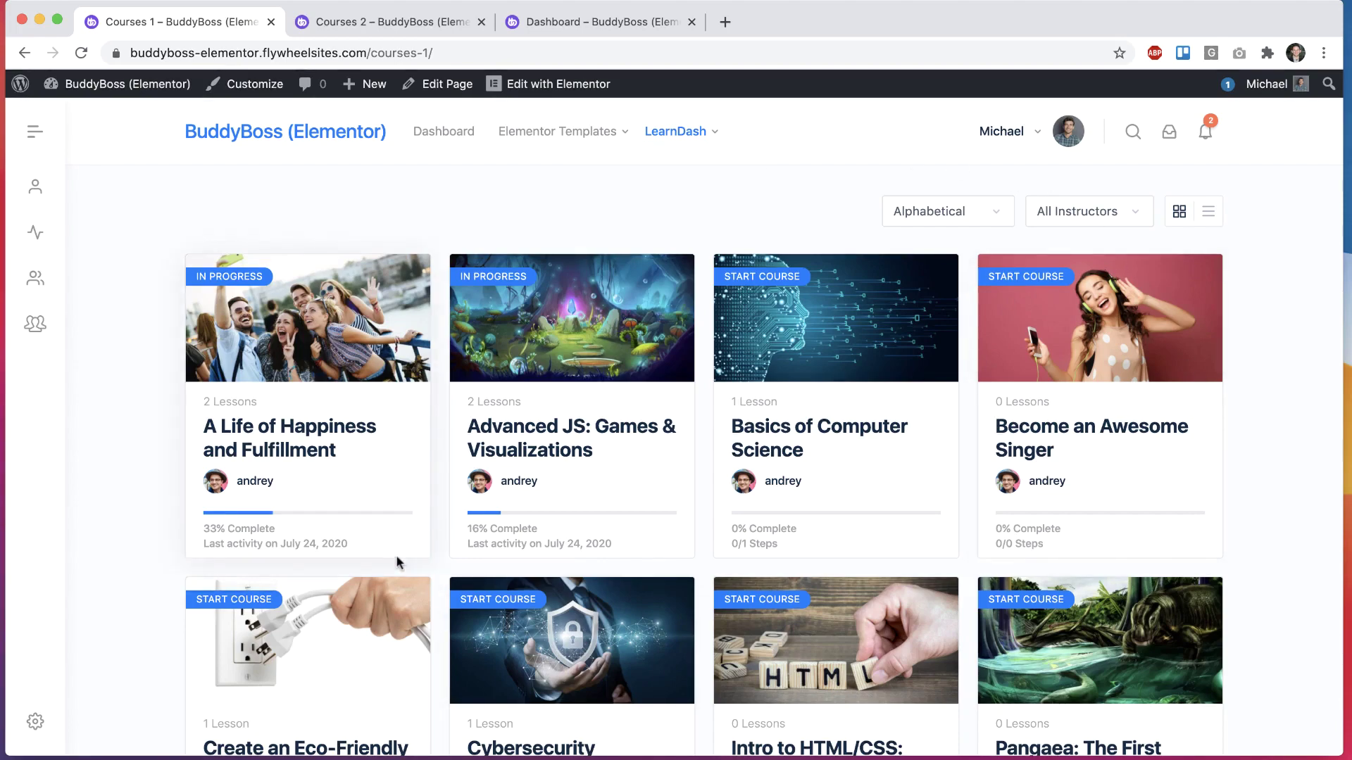
Step: Compare the Courses 1 course list with the cover-style course cards on Courses 2
{"action": "scroll", "coordinate": [936, 567], "scroll_direction": "down", "scroll_amount": 5}
{"action": "scroll", "coordinate": [937, 567], "scroll_direction": "up", "scroll_amount": 5}
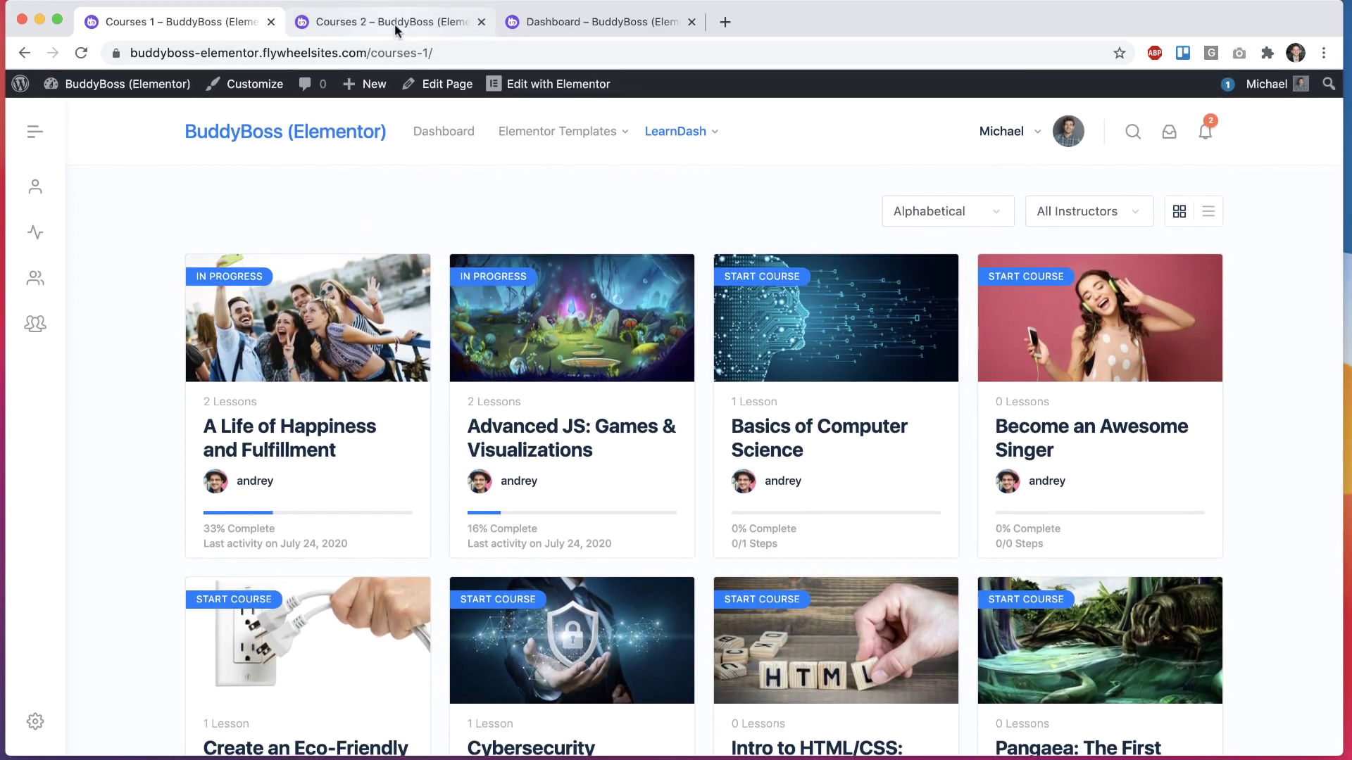
{"action": "left_click", "coordinate": [395, 23]}
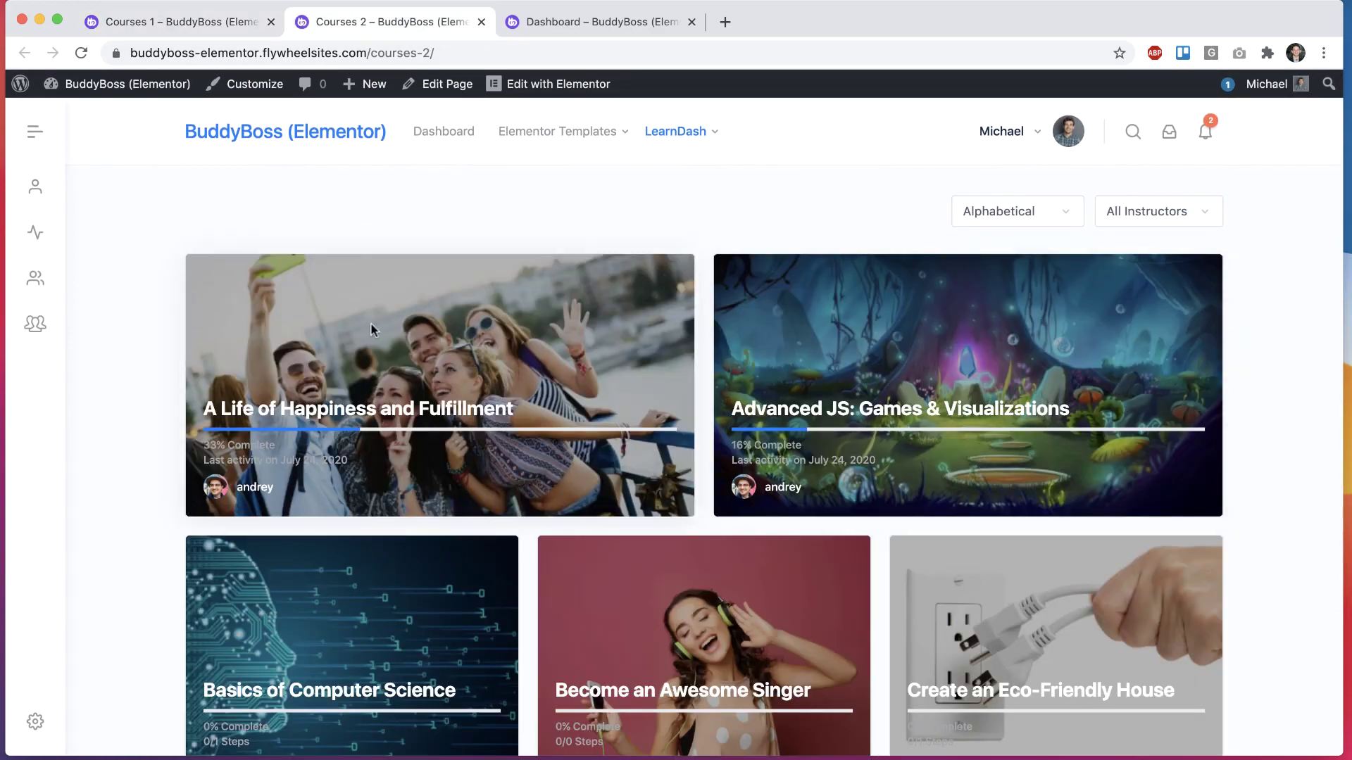
{"action": "scroll", "coordinate": [370, 324], "scroll_direction": "down", "scroll_amount": 2}
{"action": "scroll", "coordinate": [371, 324], "scroll_direction": "down", "scroll_amount": 5}
{"action": "scroll", "coordinate": [370, 324], "scroll_direction": "up", "scroll_amount": 7}
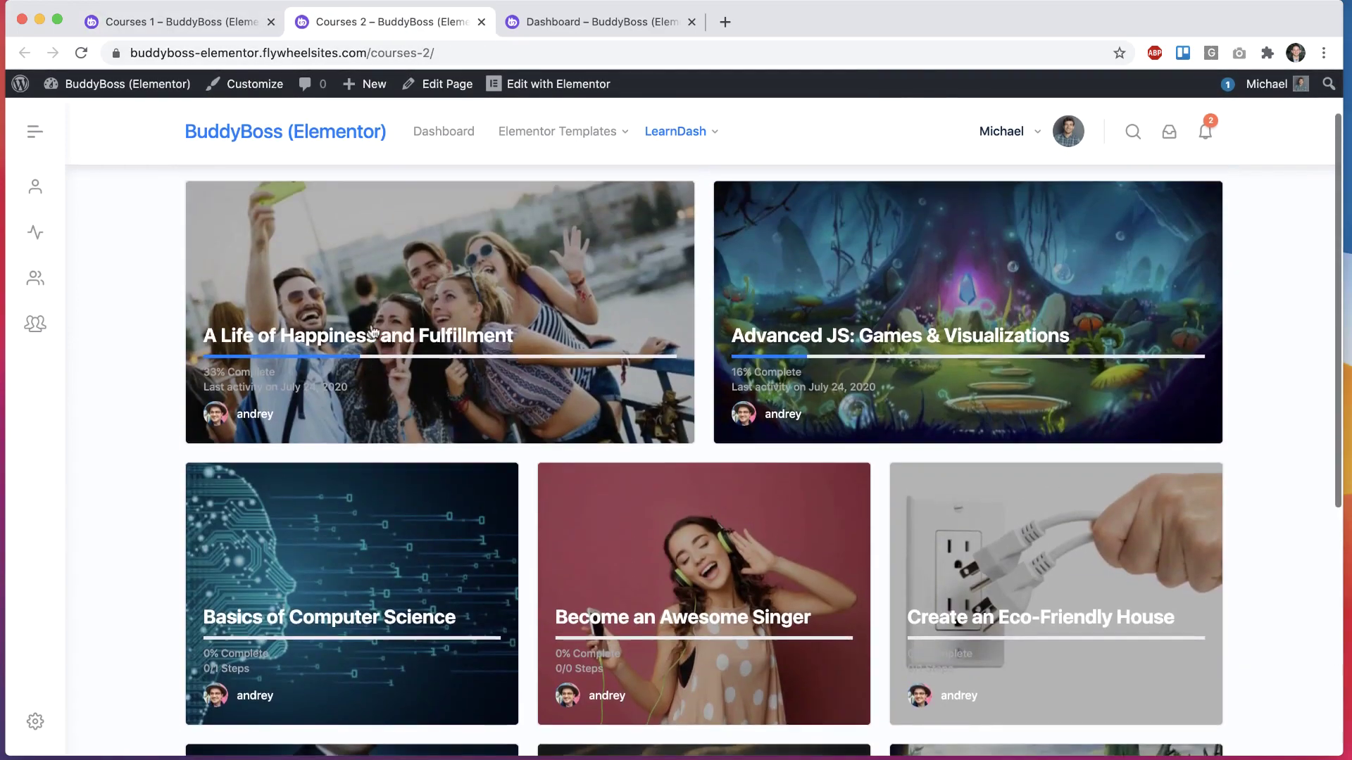
{"action": "left_click", "coordinate": [573, 21]}
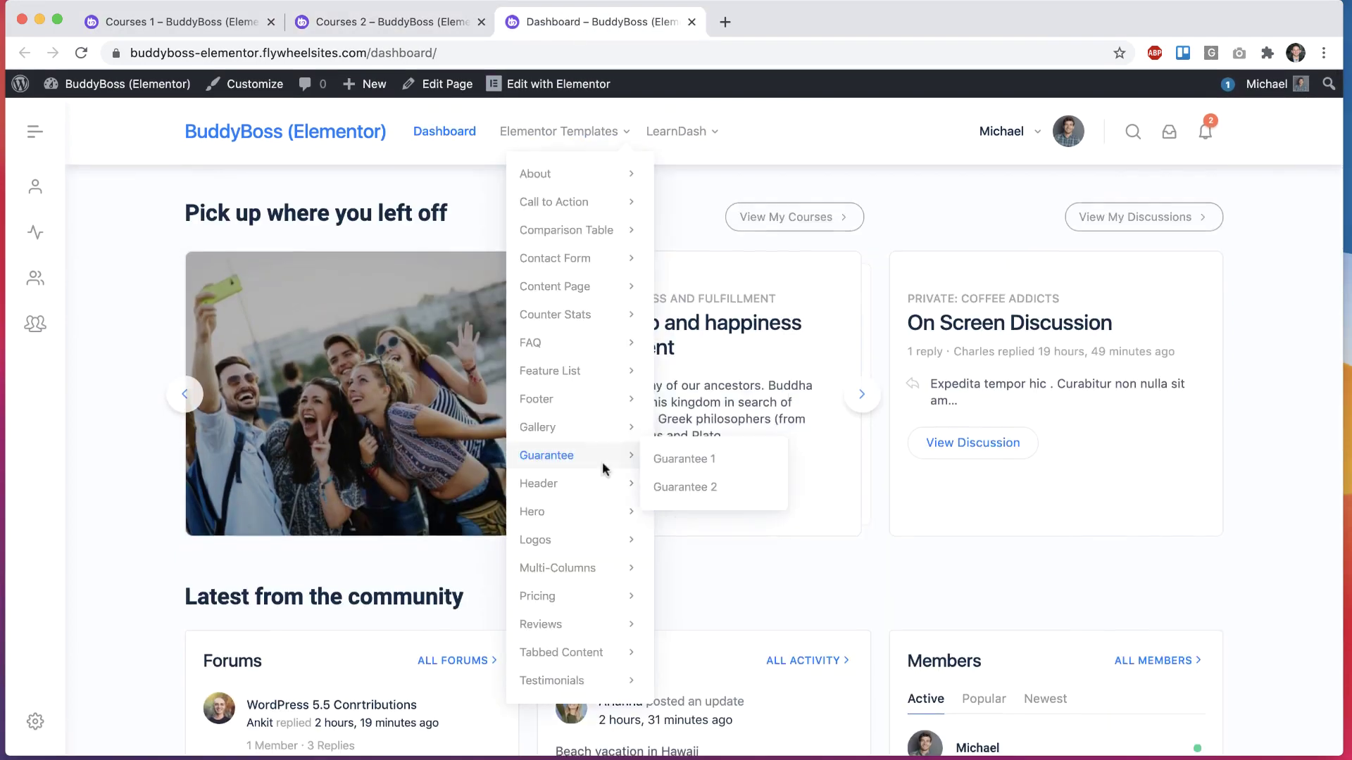
{"action": "left_click", "coordinate": [863, 409]}
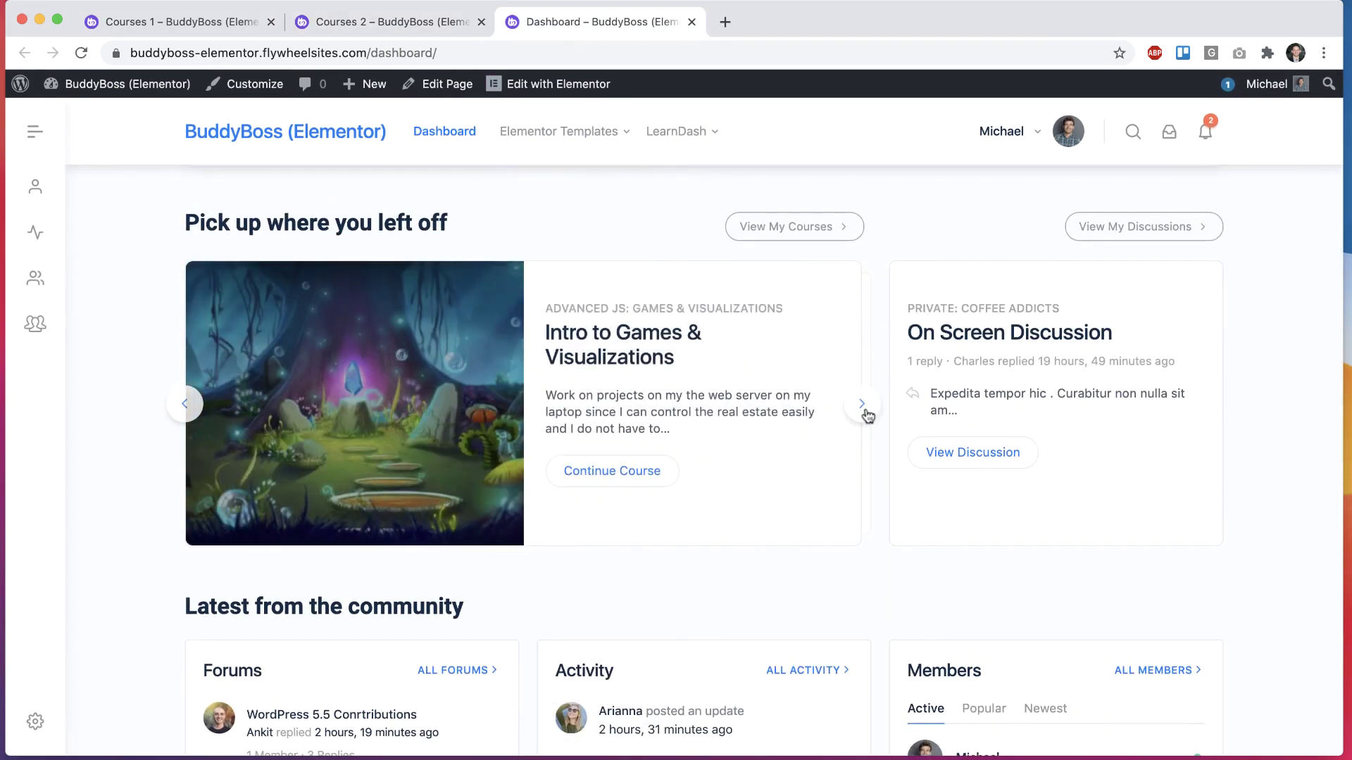
{"action": "left_click", "coordinate": [192, 396]}
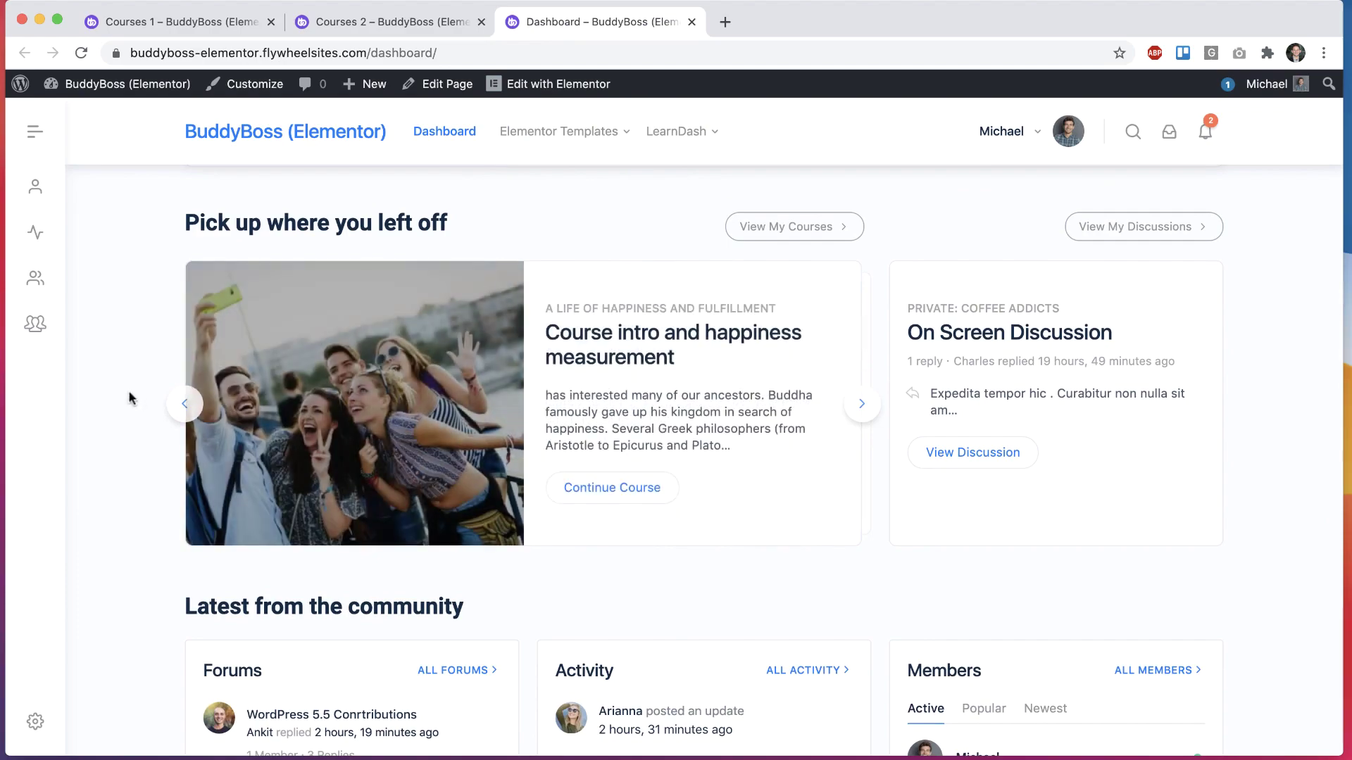
{"action": "scroll", "coordinate": [129, 391], "scroll_direction": "up", "scroll_amount": 5}
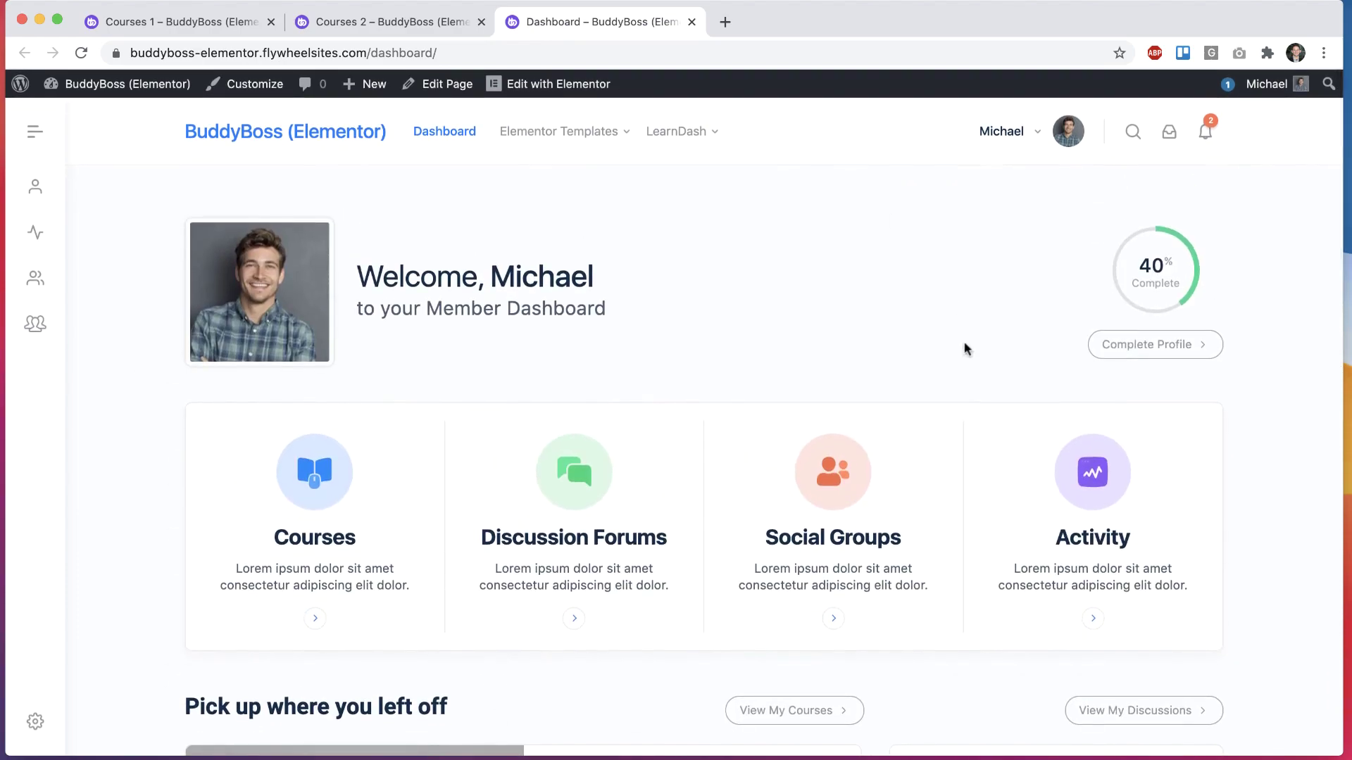
{"action": "scroll", "coordinate": [408, 574], "scroll_direction": "down", "scroll_amount": 5}
{"action": "scroll", "coordinate": [412, 579], "scroll_direction": "down", "scroll_amount": 8}
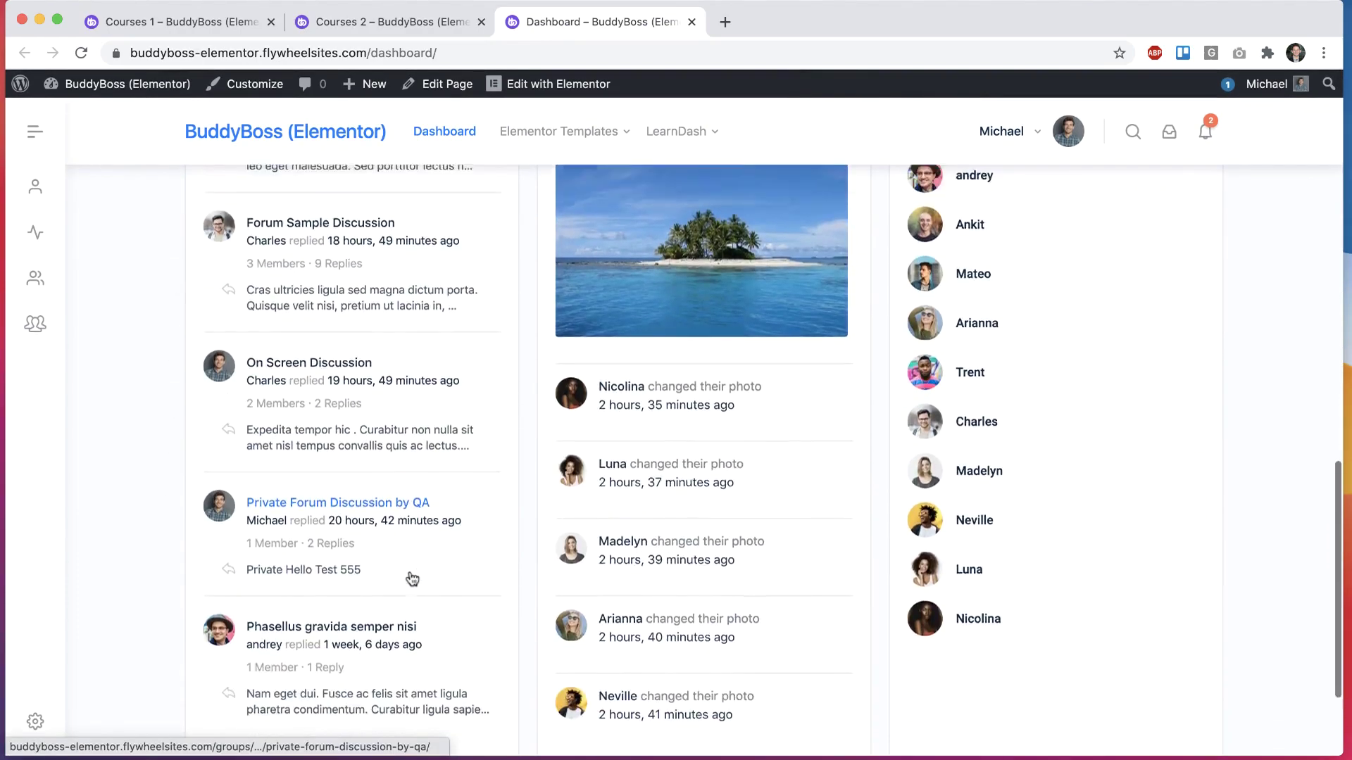
{"action": "scroll", "coordinate": [412, 579], "scroll_direction": "up", "scroll_amount": 13}
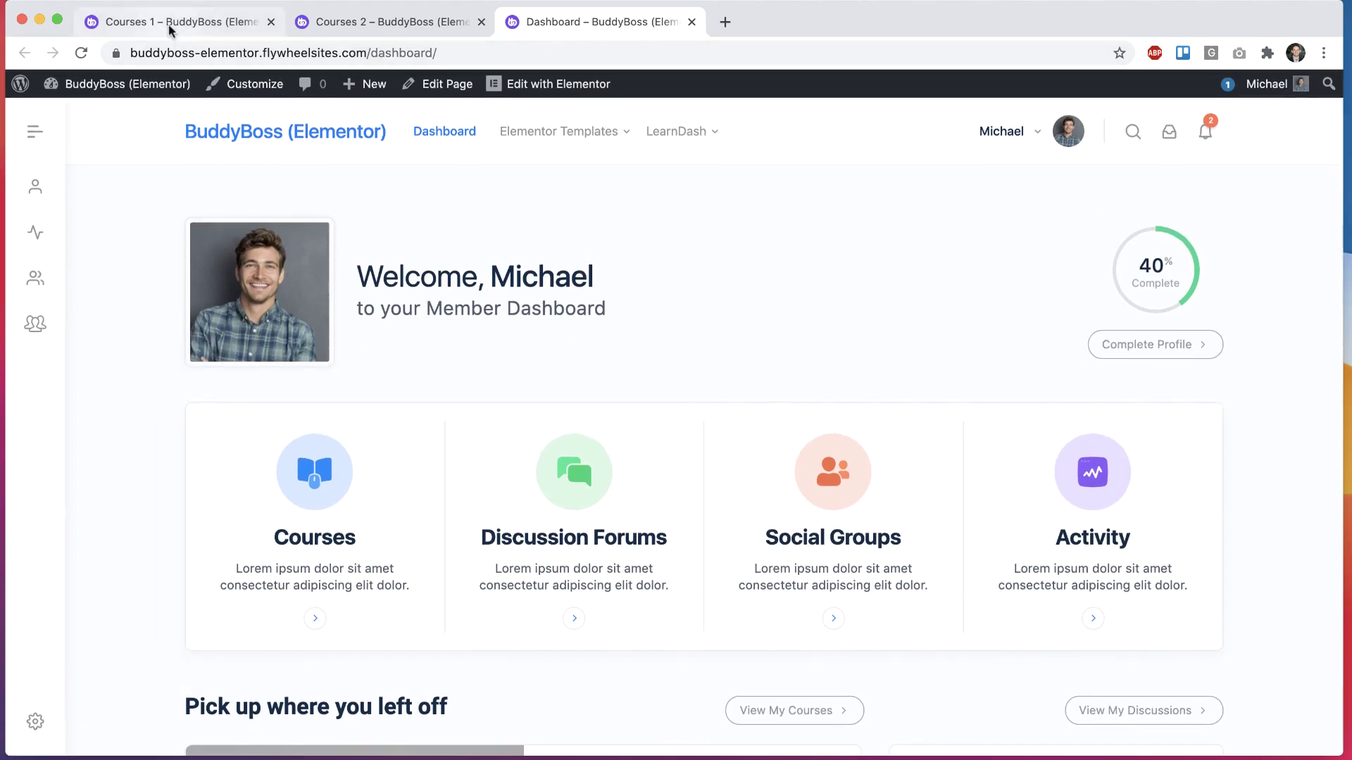
Step: Return to the Courses 1 page and open it in the Elementor editor
{"action": "left_click", "coordinate": [169, 25]}
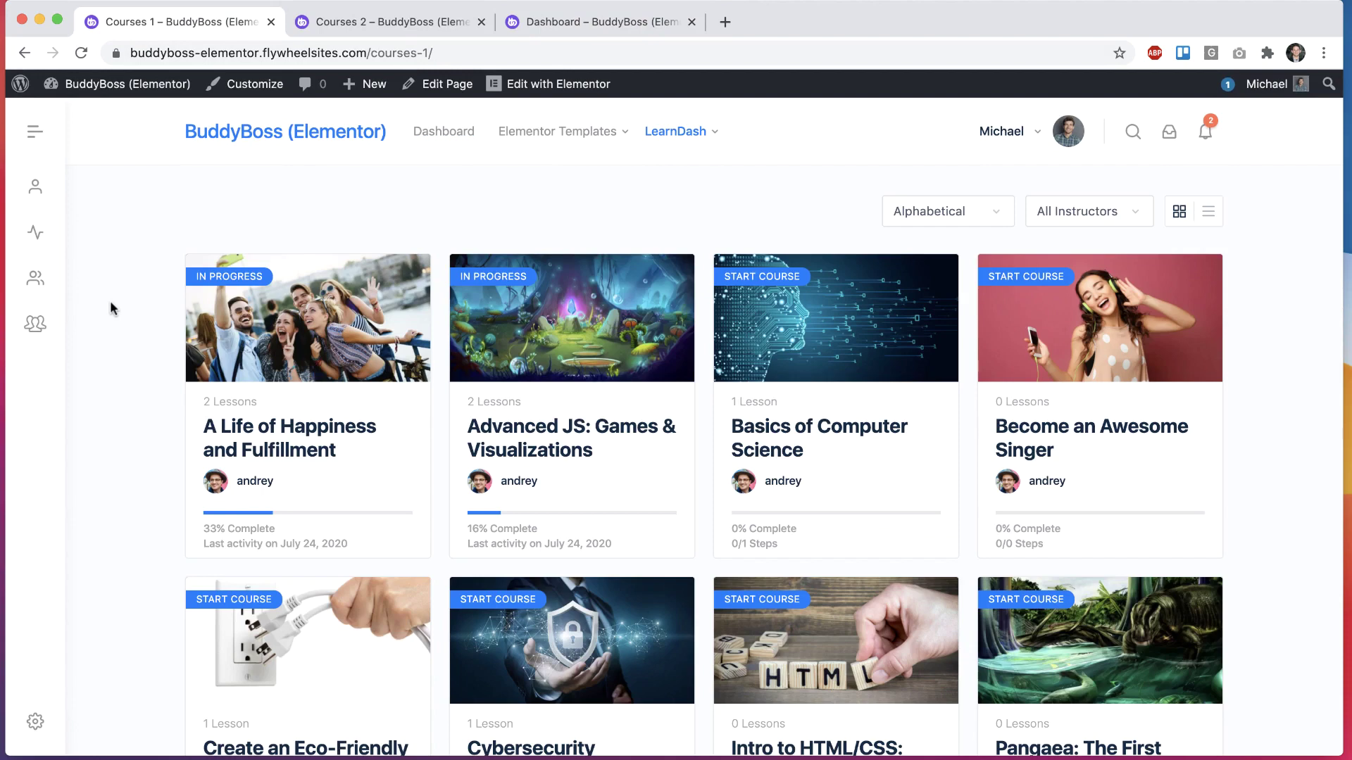
{"action": "left_click", "coordinate": [589, 85]}
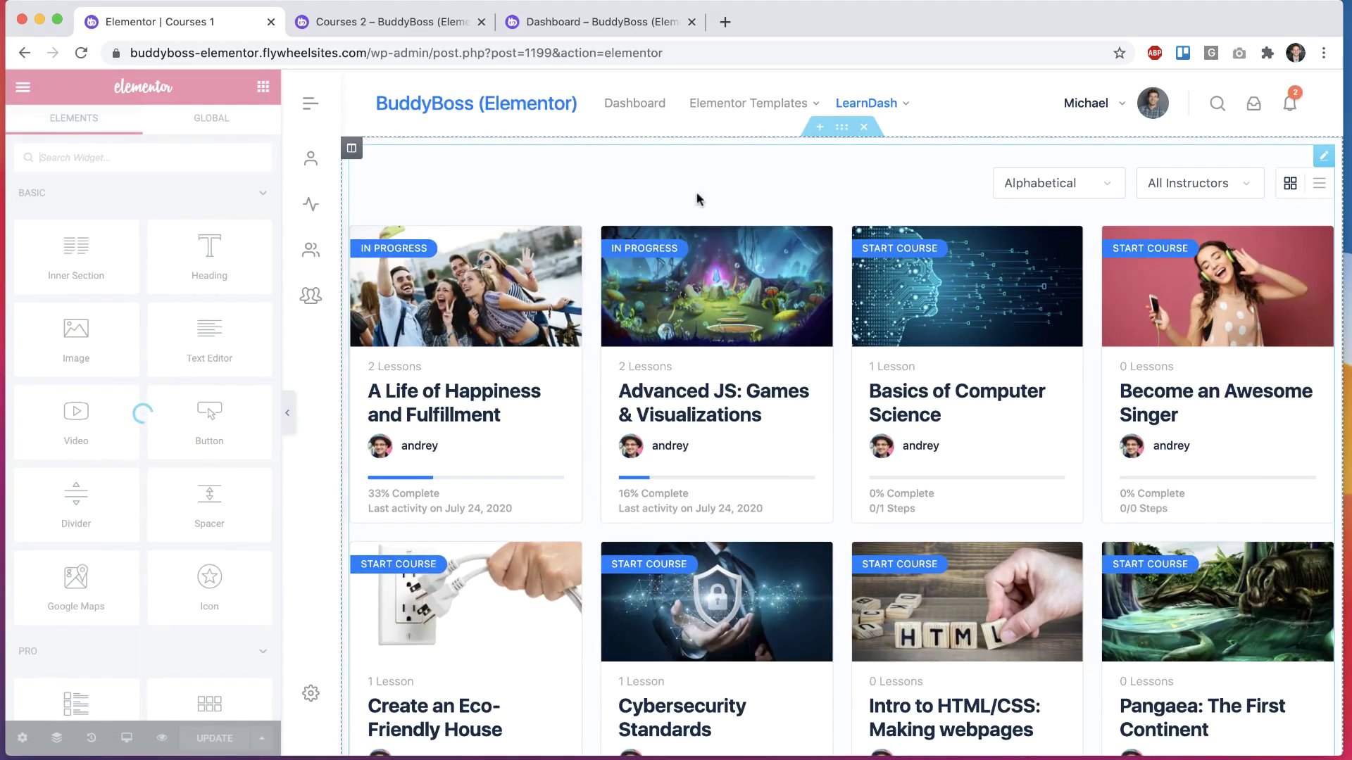
{"action": "mouse_move", "coordinate": [864, 139]}
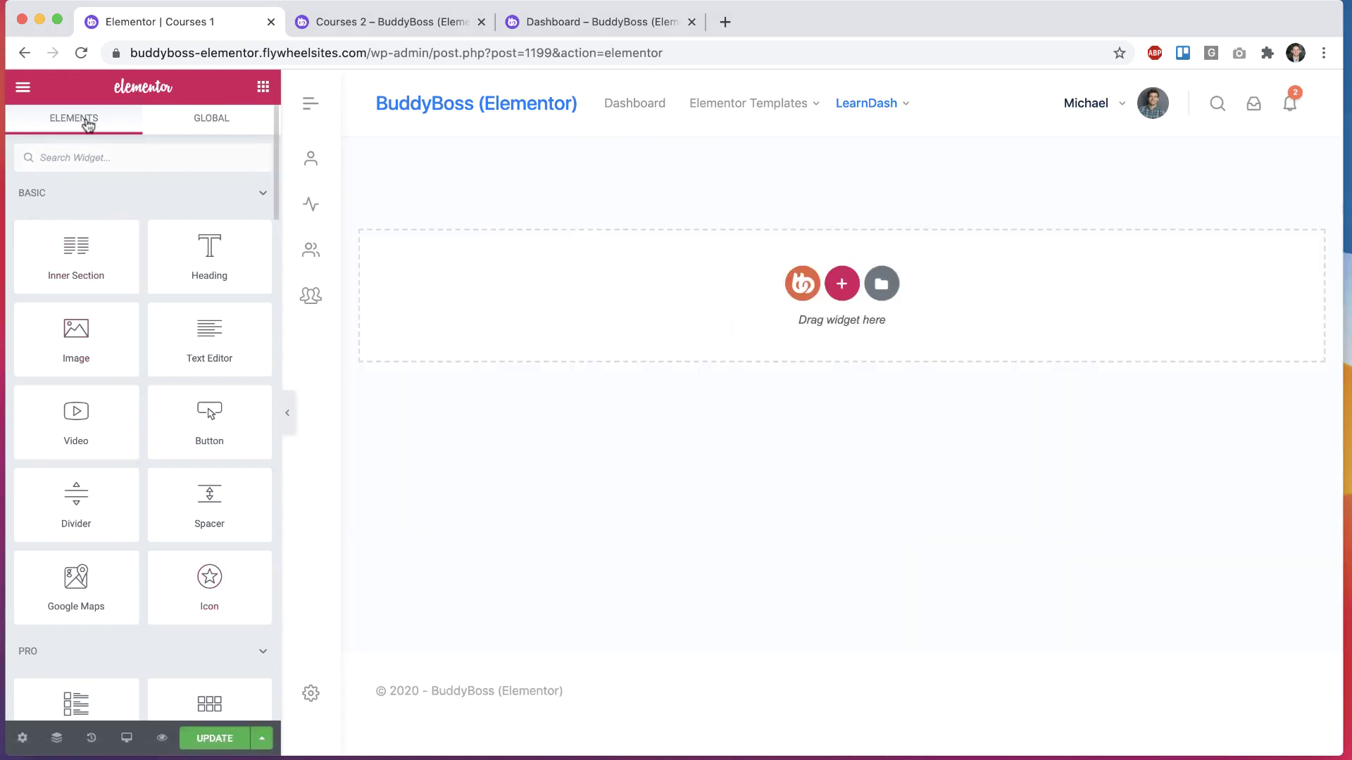
Step: Scroll the Elements panel past the Basic, Pro, General, Site and Single widgets to the BuddyBoss category
{"action": "scroll", "coordinate": [148, 441], "scroll_direction": "down", "scroll_amount": 15}
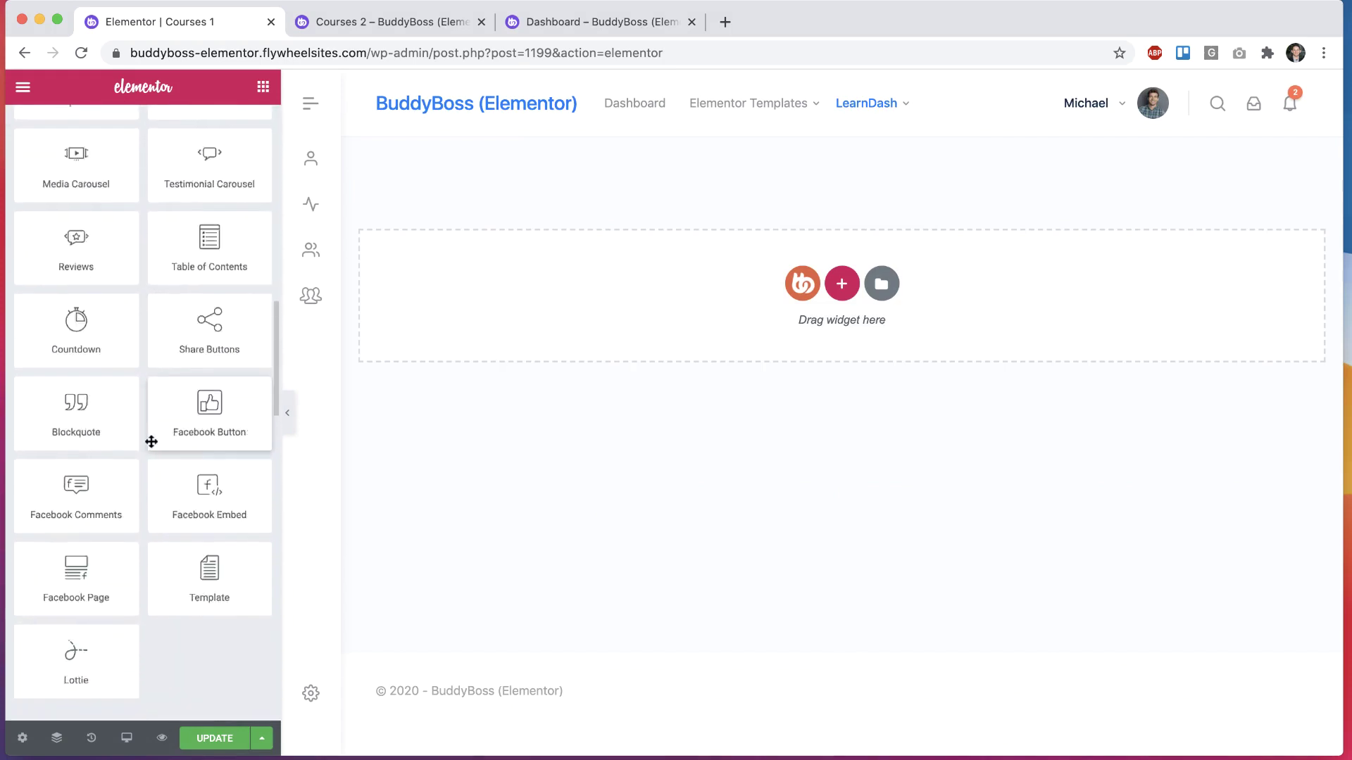
{"action": "scroll", "coordinate": [152, 448], "scroll_direction": "down", "scroll_amount": 12}
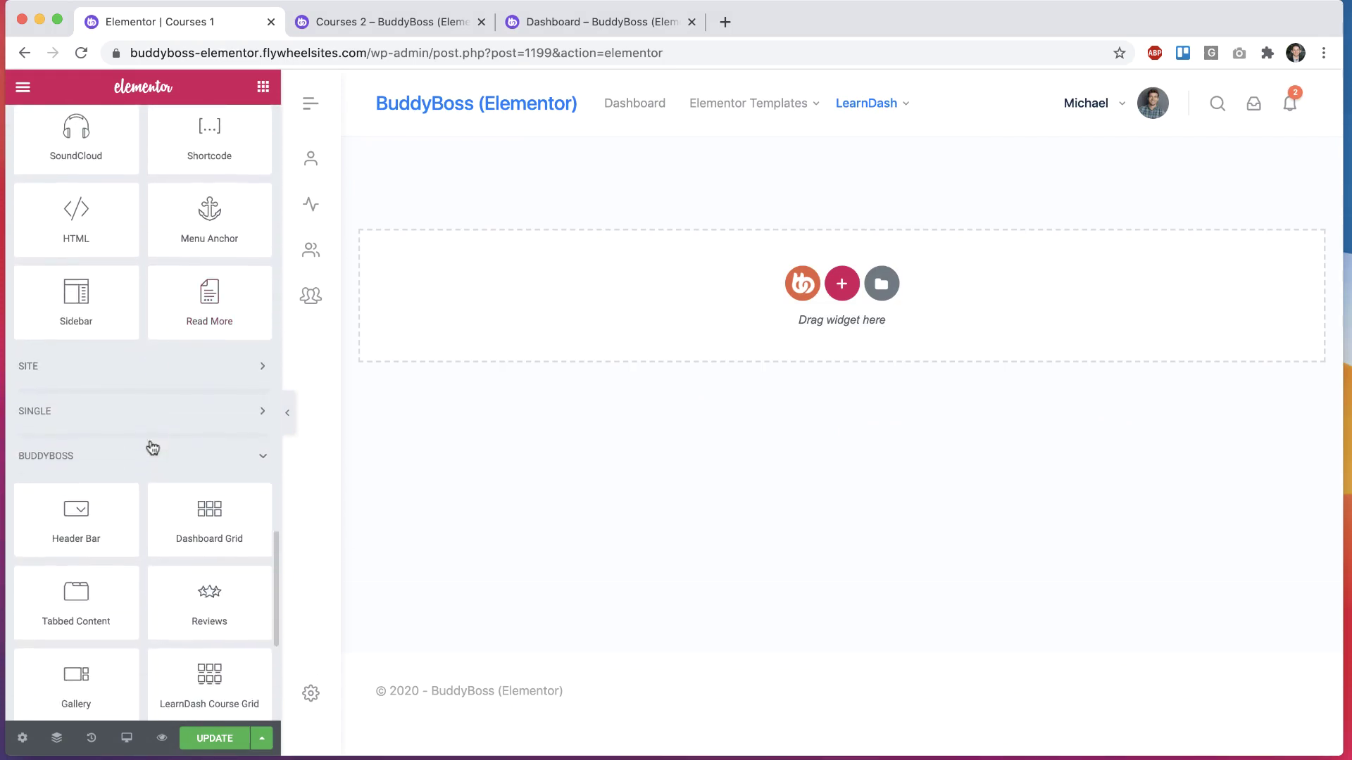
{"action": "scroll", "coordinate": [145, 232], "scroll_direction": "down", "scroll_amount": 3}
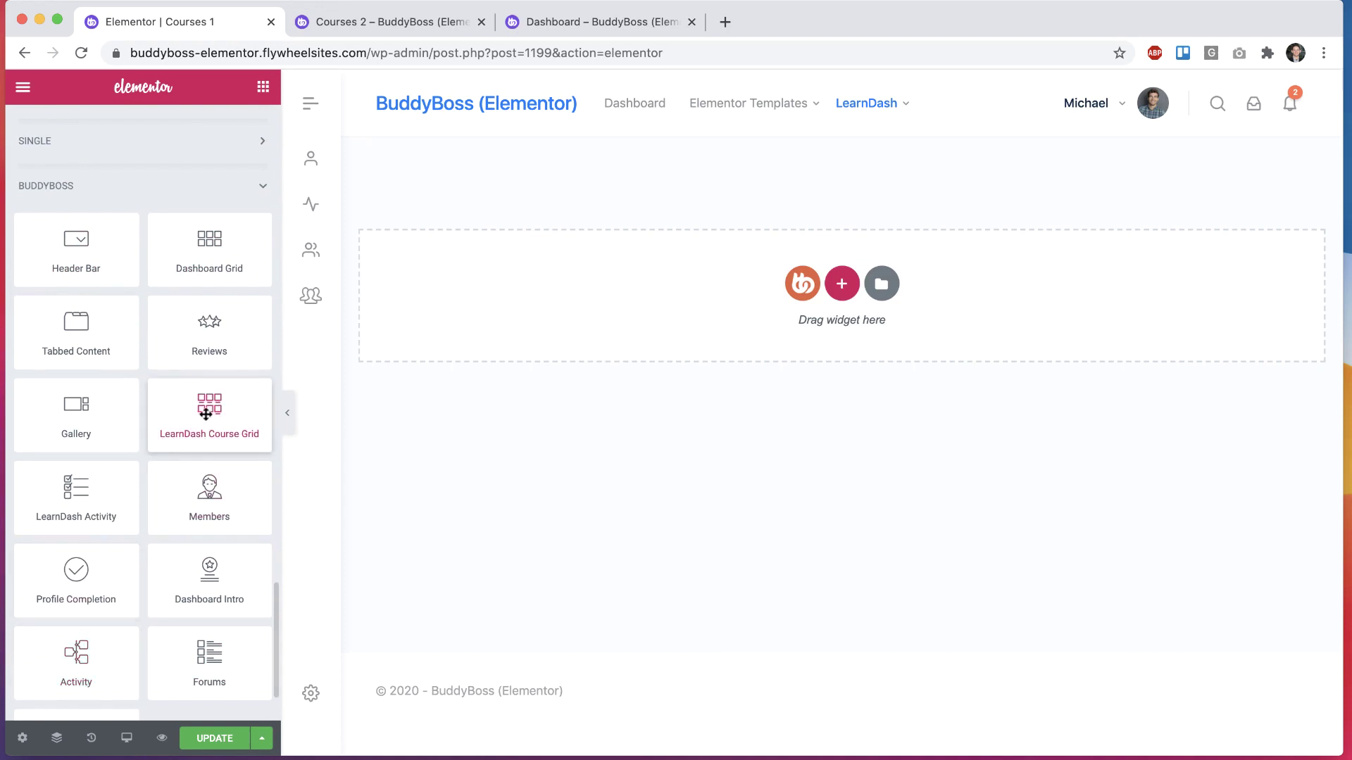
Step: Drop a LearnDash Course Grid widget into the empty section and review its Content settings
{"action": "left_click_drag", "start_coordinate": [204, 415], "coordinate": [603, 242]}
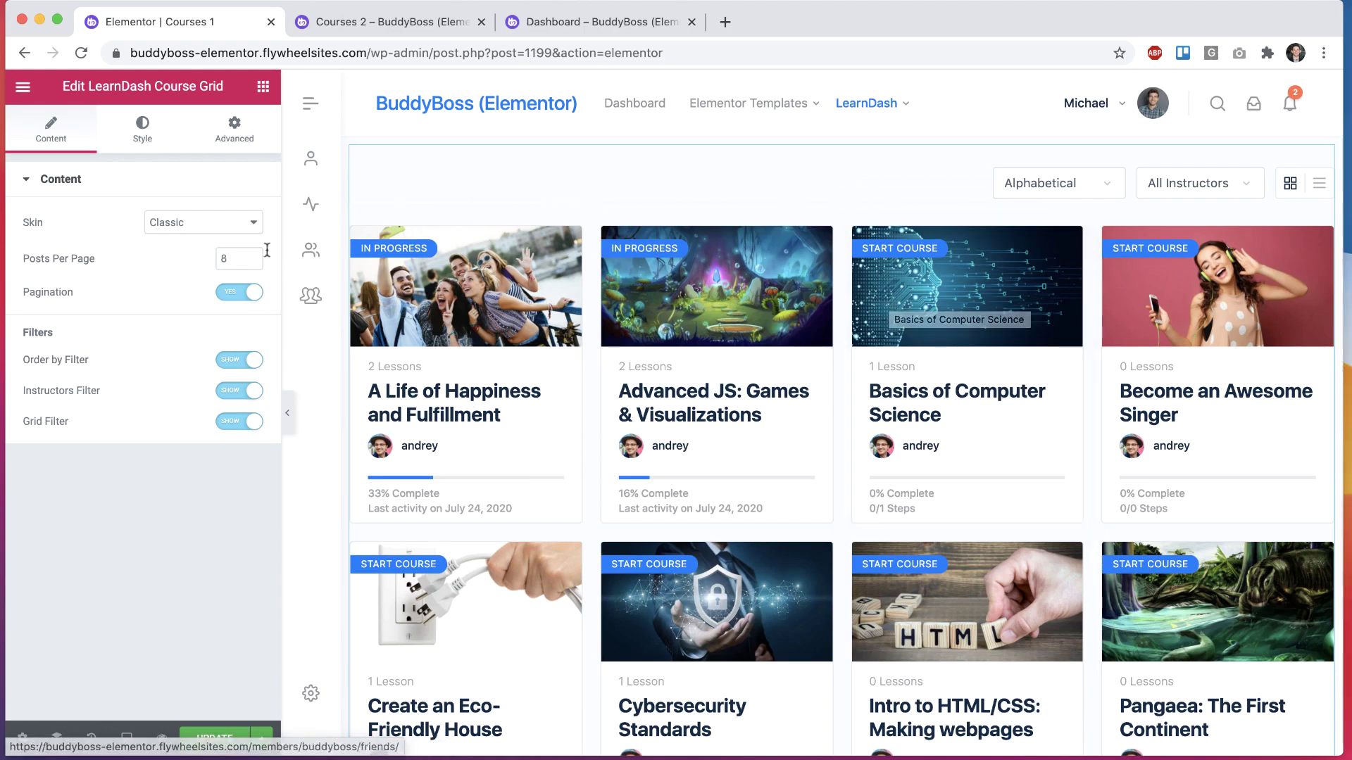
{"action": "scroll", "coordinate": [608, 343], "scroll_direction": "down", "scroll_amount": 4}
{"action": "scroll", "coordinate": [606, 338], "scroll_direction": "up", "scroll_amount": 3}
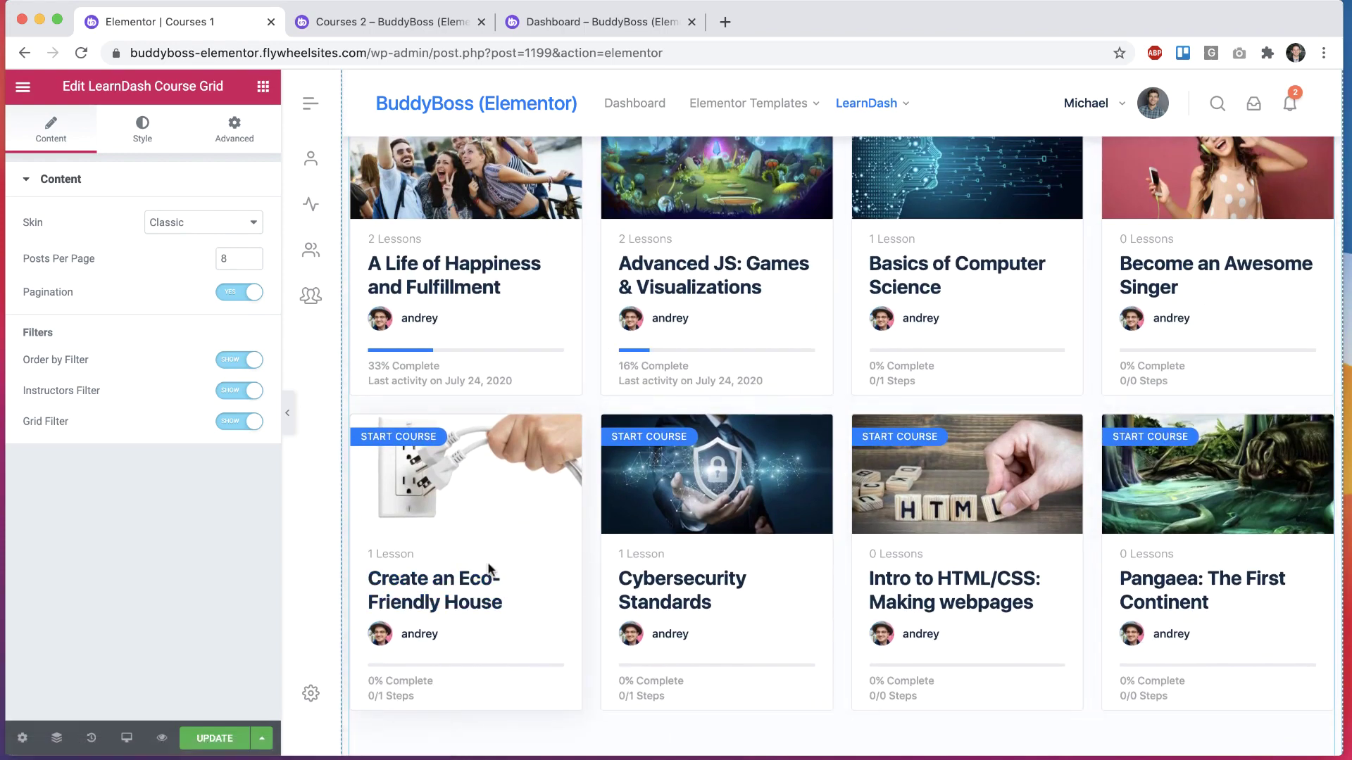
{"action": "scroll", "coordinate": [422, 492], "scroll_direction": "up", "scroll_amount": 2}
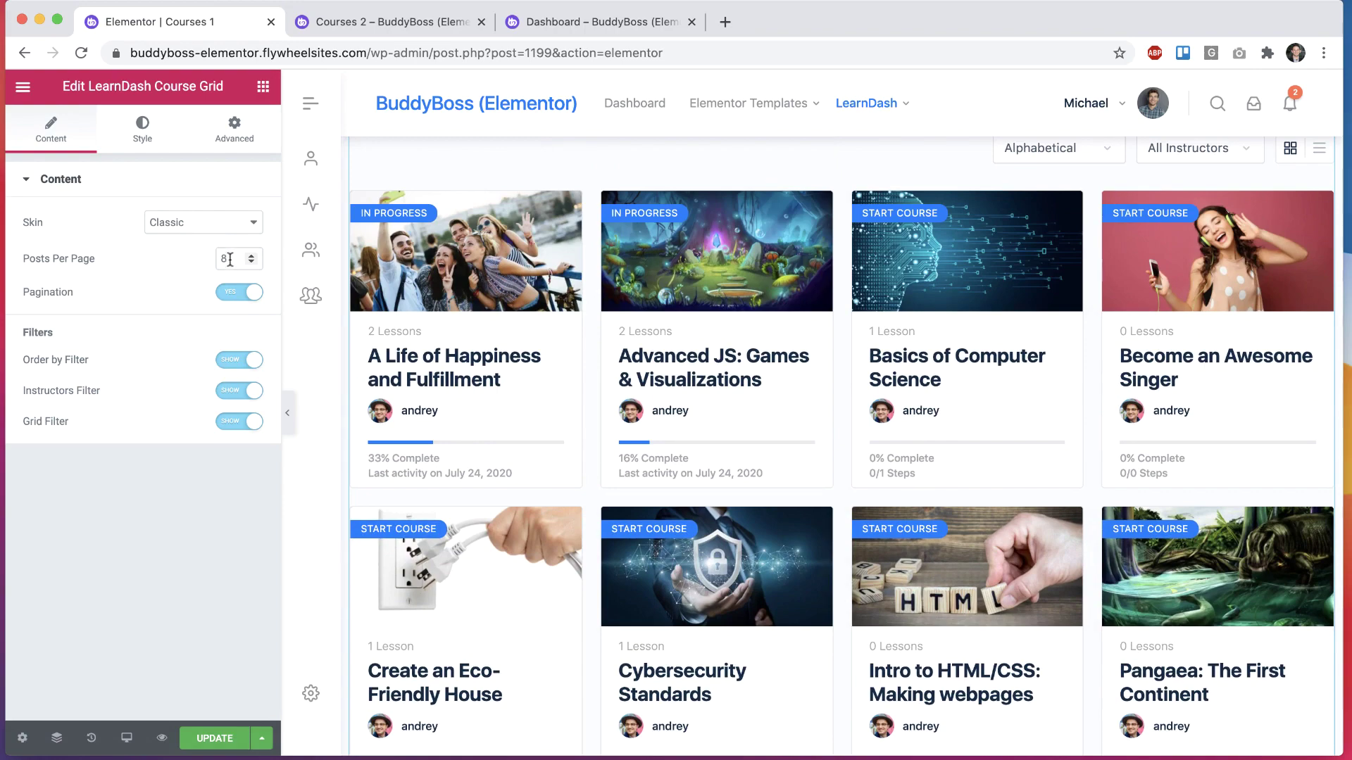
{"action": "scroll", "coordinate": [1126, 563], "scroll_direction": "down", "scroll_amount": 3}
{"action": "scroll", "coordinate": [1183, 690], "scroll_direction": "up", "scroll_amount": 4}
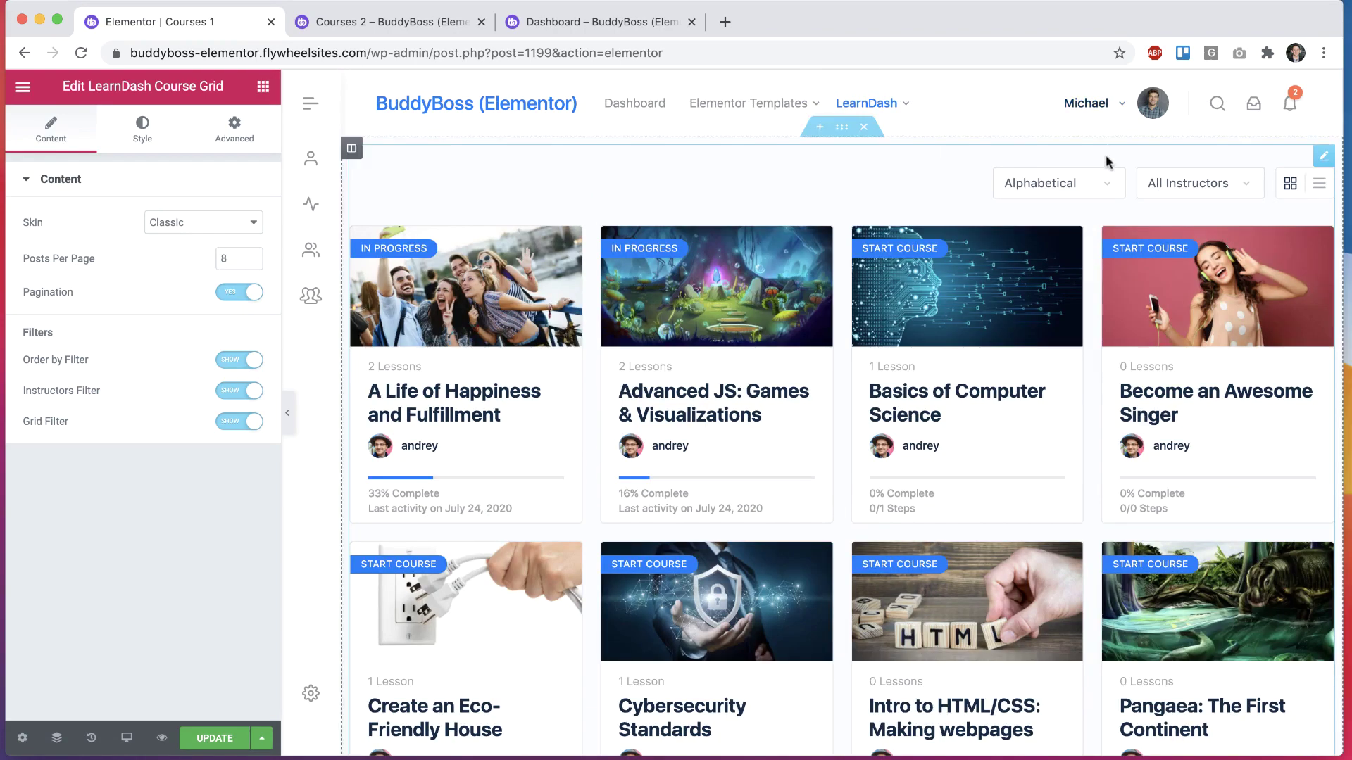
Step: Toggle the ordering, instructors and grid/list layout filters off and back on
{"action": "left_click", "coordinate": [227, 365]}
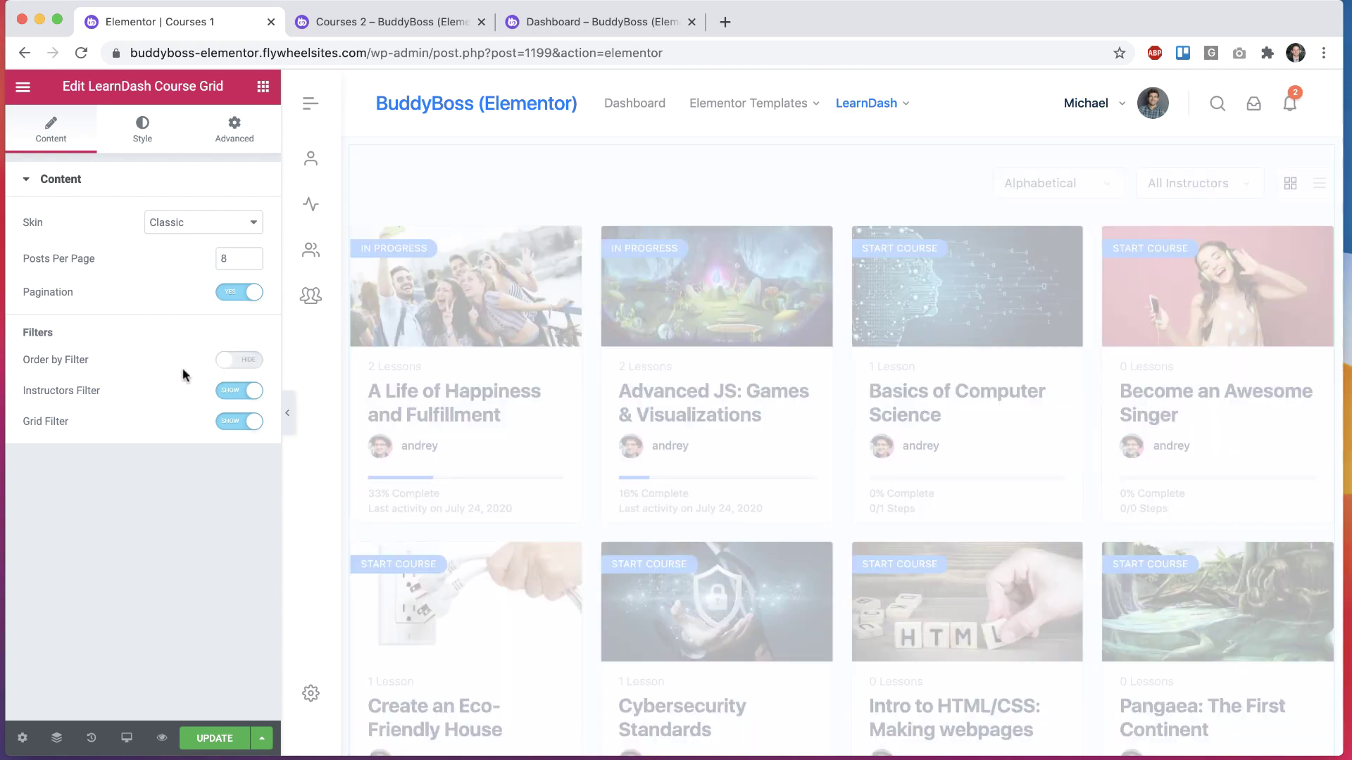
{"action": "left_click", "coordinate": [241, 361]}
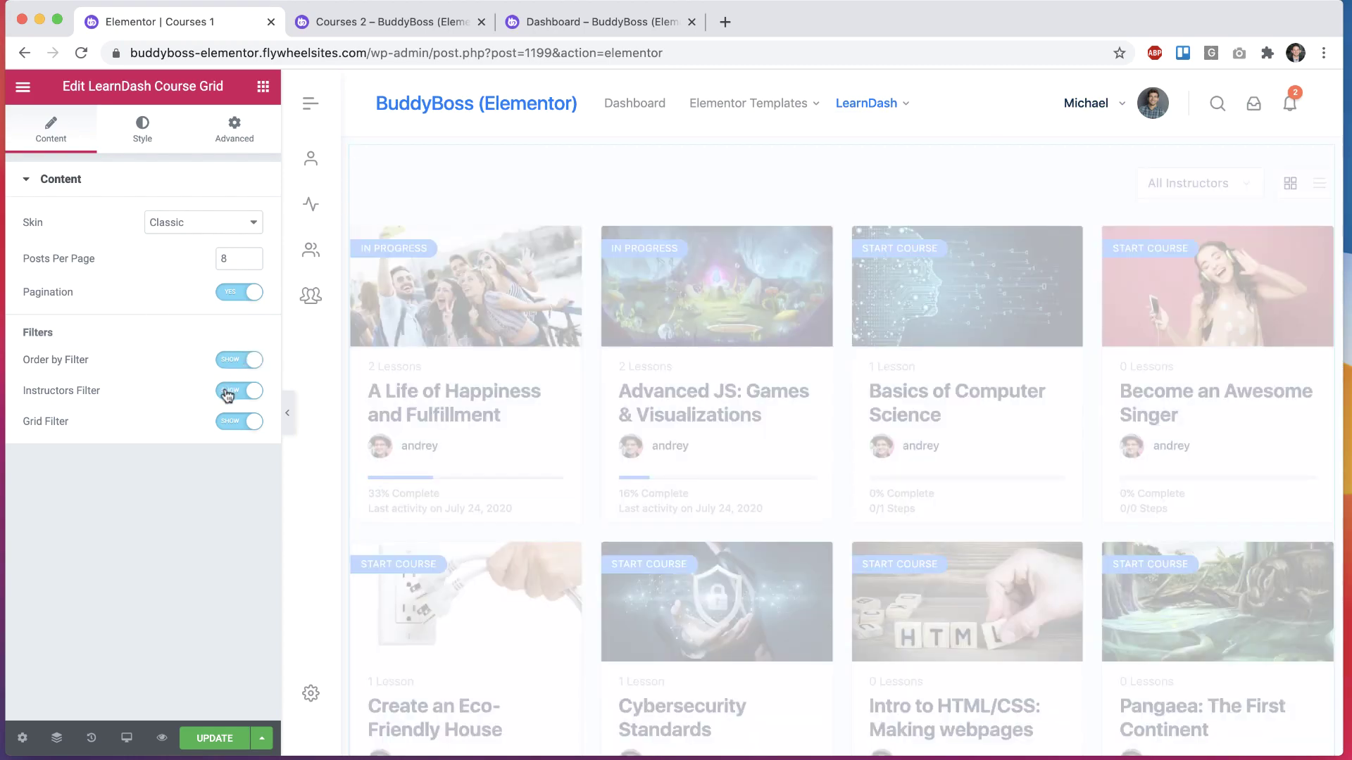
{"action": "left_click", "coordinate": [239, 392]}
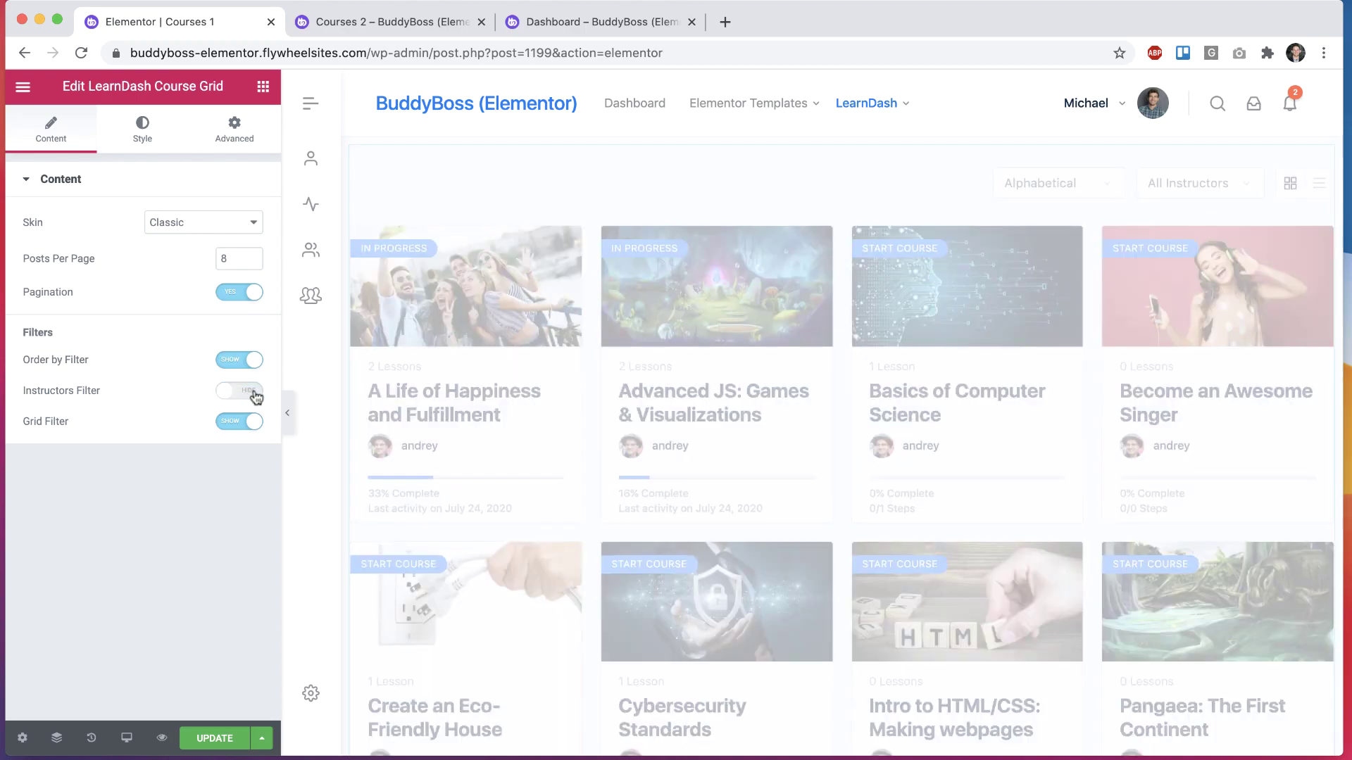
{"action": "left_click", "coordinate": [255, 394]}
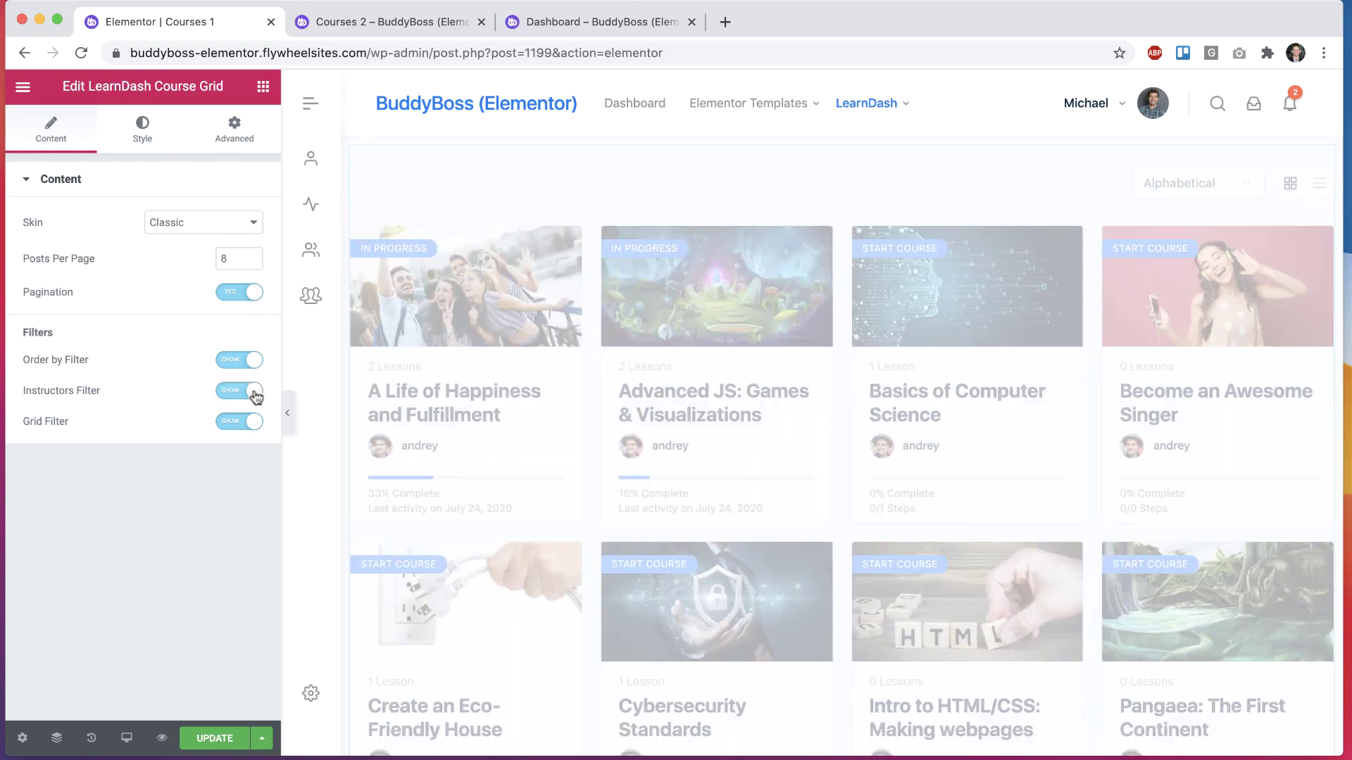
{"action": "left_click", "coordinate": [238, 423]}
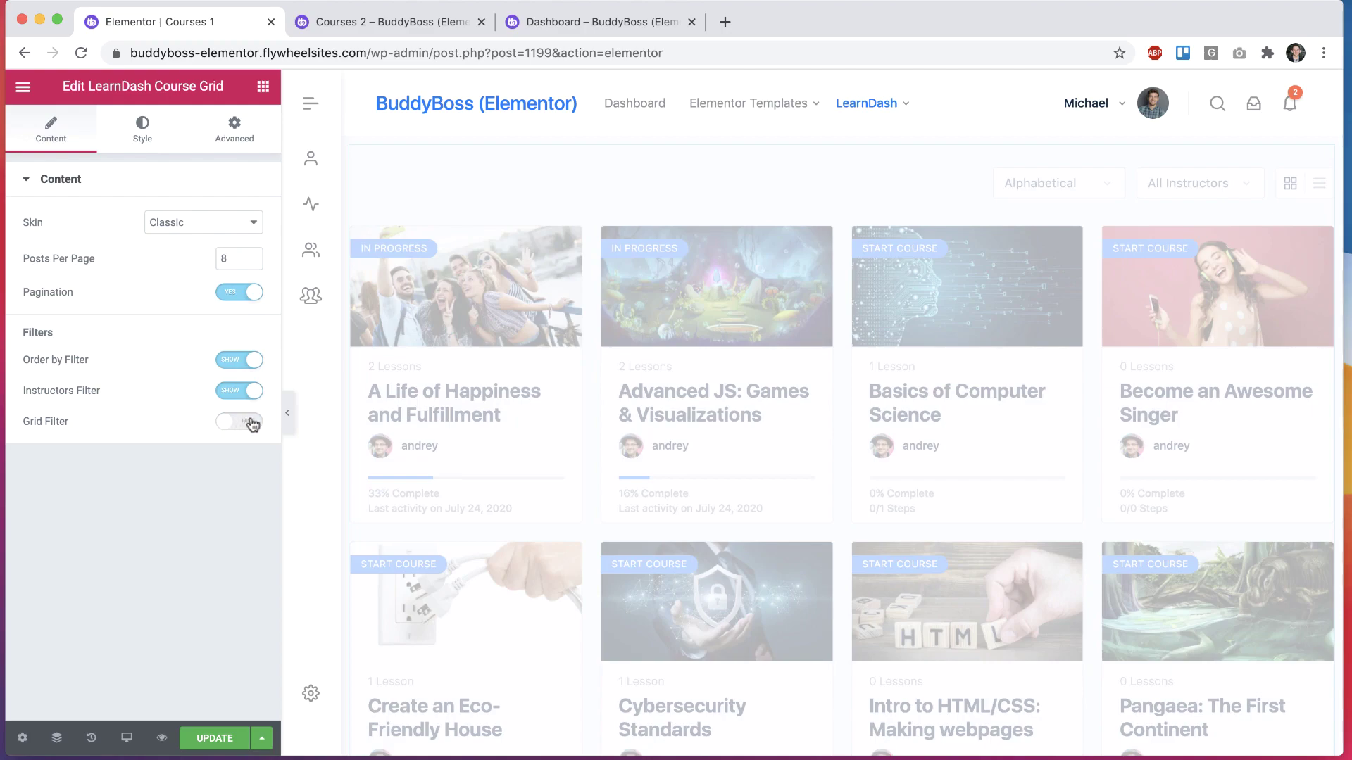
{"action": "left_click", "coordinate": [254, 425]}
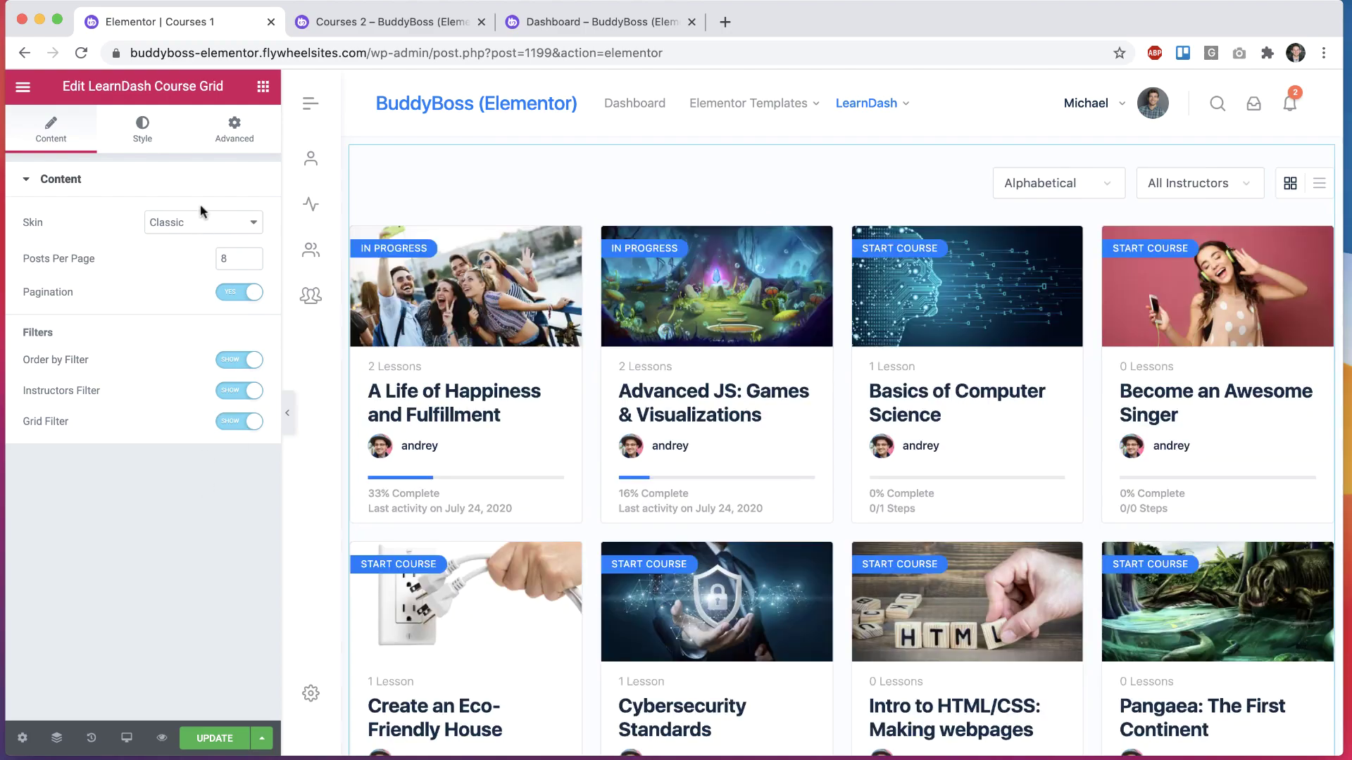
Step: Set the course grid's Skin to Cover
{"action": "left_click", "coordinate": [200, 222]}
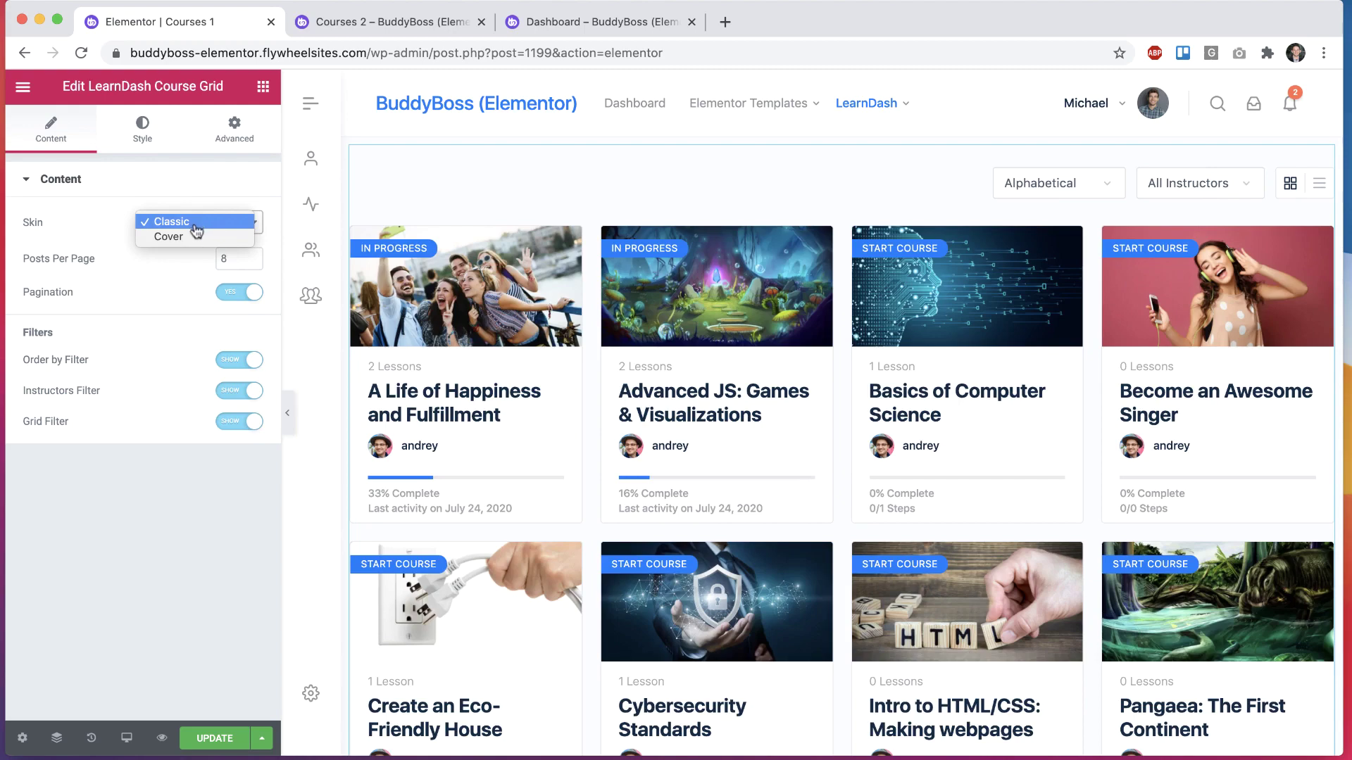
{"action": "left_click", "coordinate": [195, 237]}
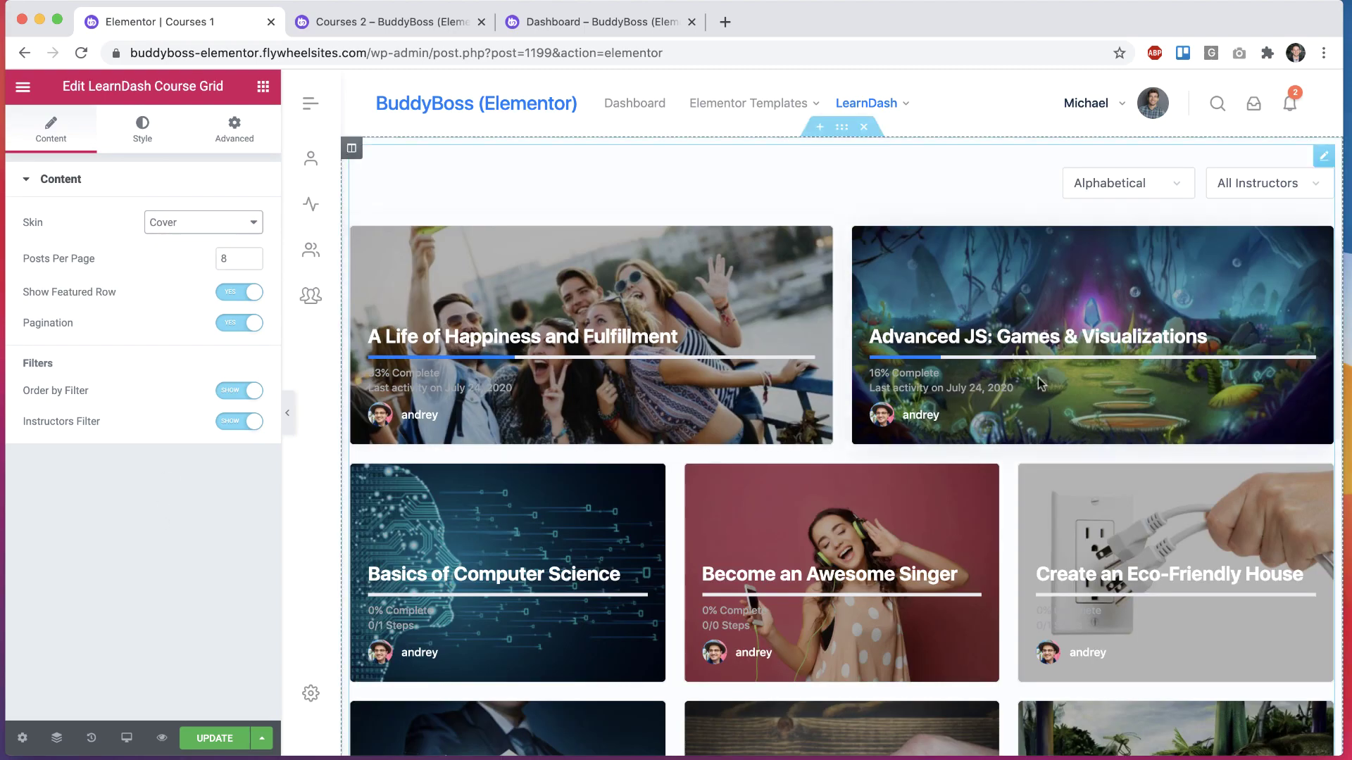
{"action": "scroll", "coordinate": [1038, 380], "scroll_direction": "down", "scroll_amount": 10}
{"action": "scroll", "coordinate": [1038, 372], "scroll_direction": "up", "scroll_amount": 10}
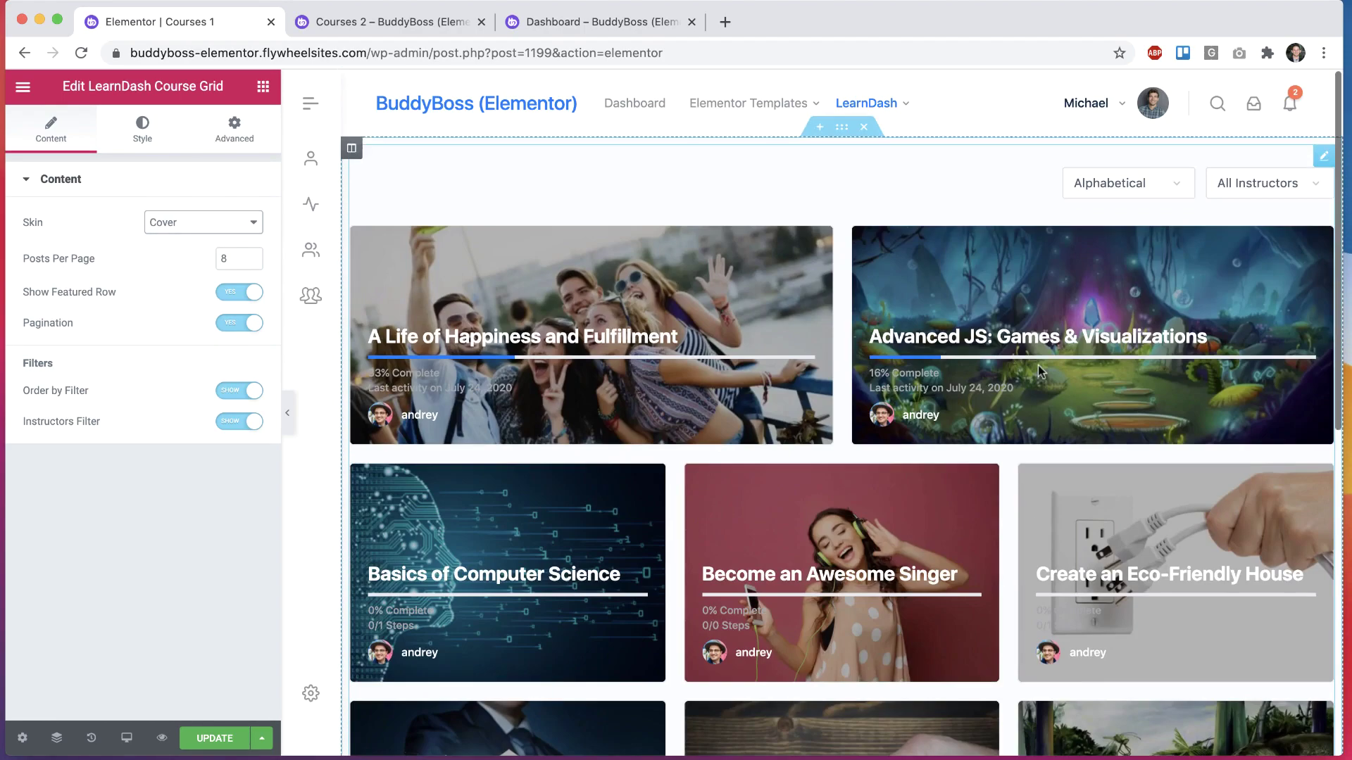
Step: Leave the Courses editor, close the Courses 2 tab and scroll through the Dashboard
{"action": "left_click", "coordinate": [270, 22]}
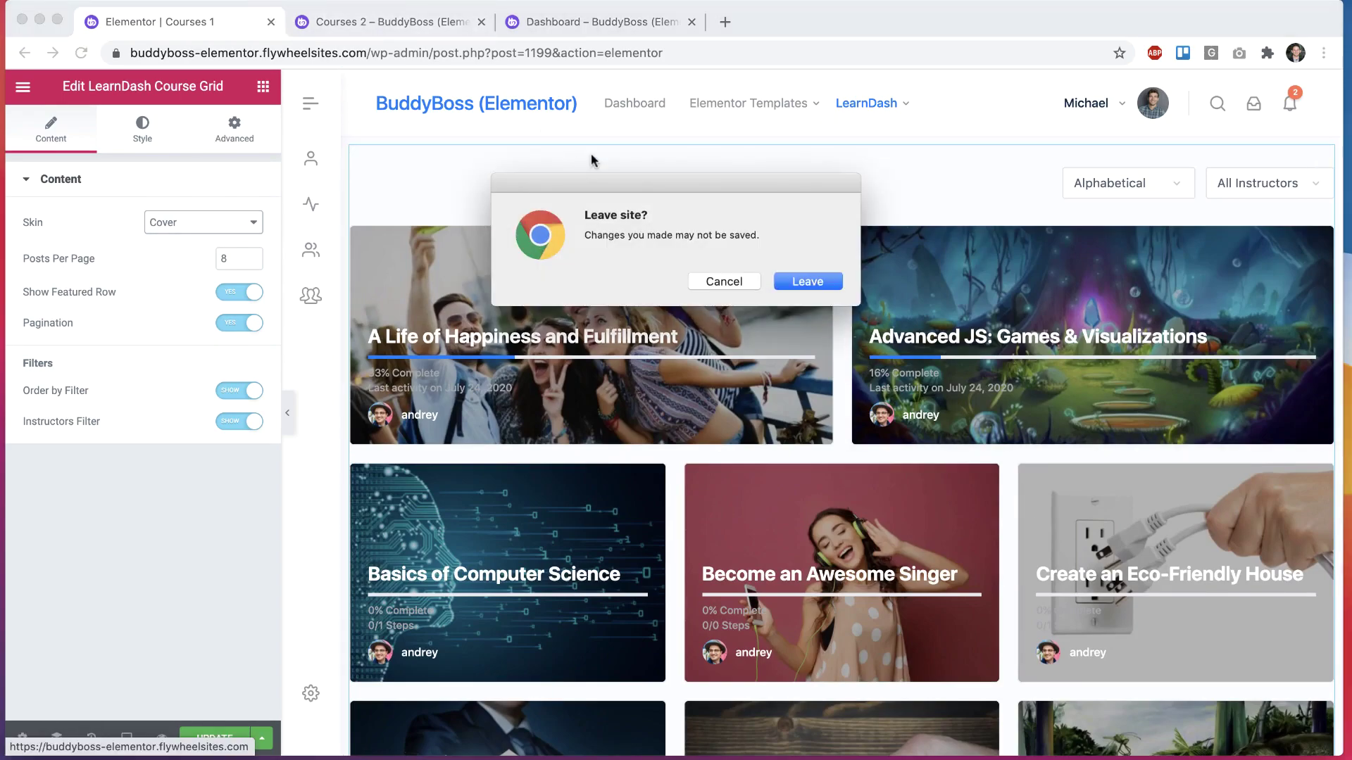
{"action": "key", "text": "Return"}
{"action": "key", "text": "super+w"}
{"action": "scroll", "coordinate": [436, 456], "scroll_direction": "down", "scroll_amount": 7}
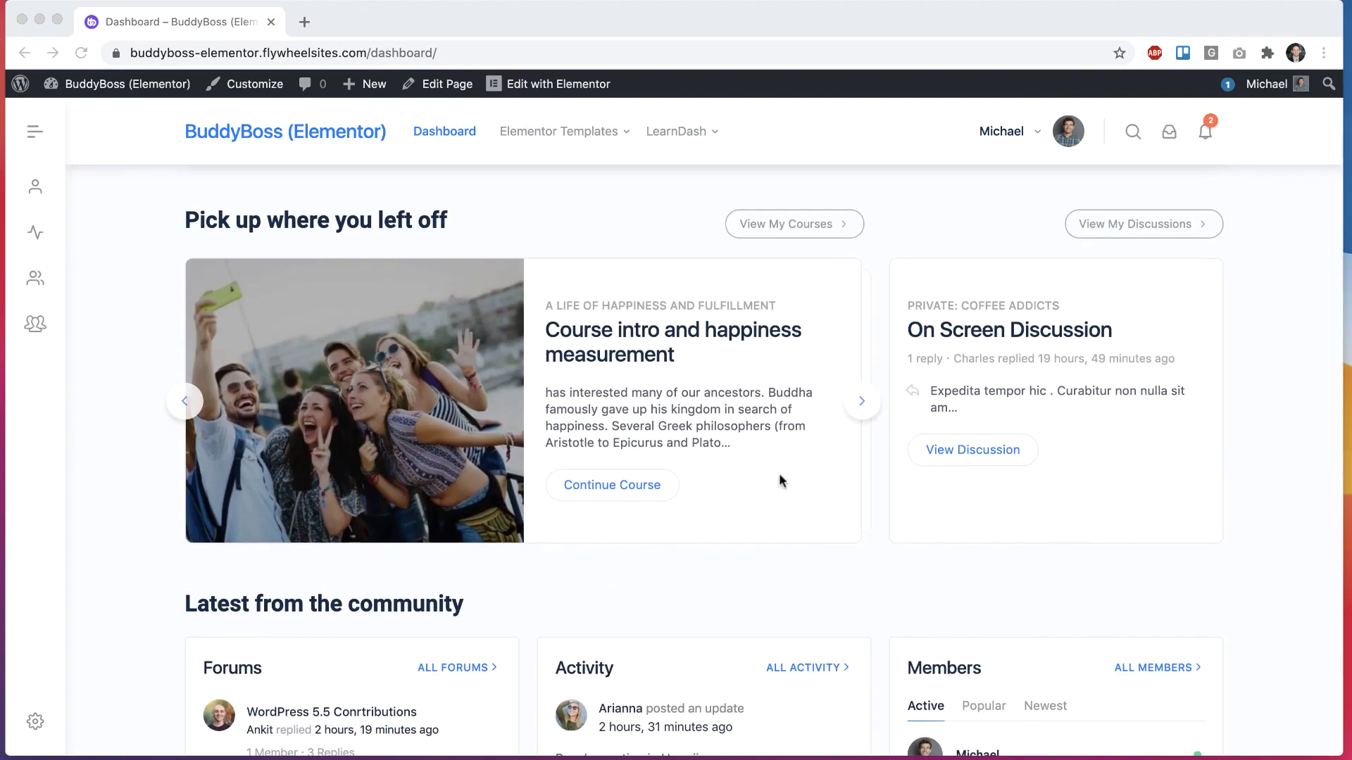
{"action": "scroll", "coordinate": [780, 475], "scroll_direction": "up", "scroll_amount": 7}
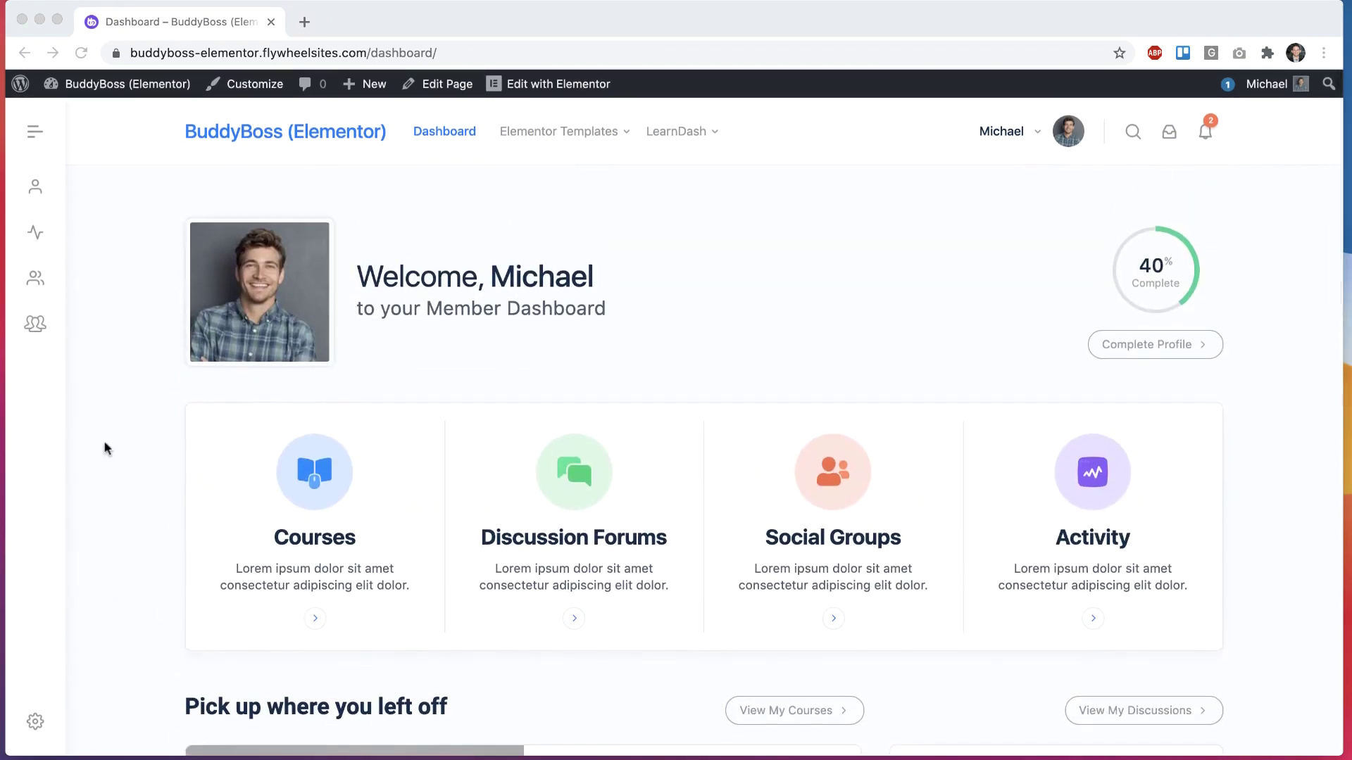
{"action": "scroll", "coordinate": [940, 384], "scroll_direction": "down", "scroll_amount": 12}
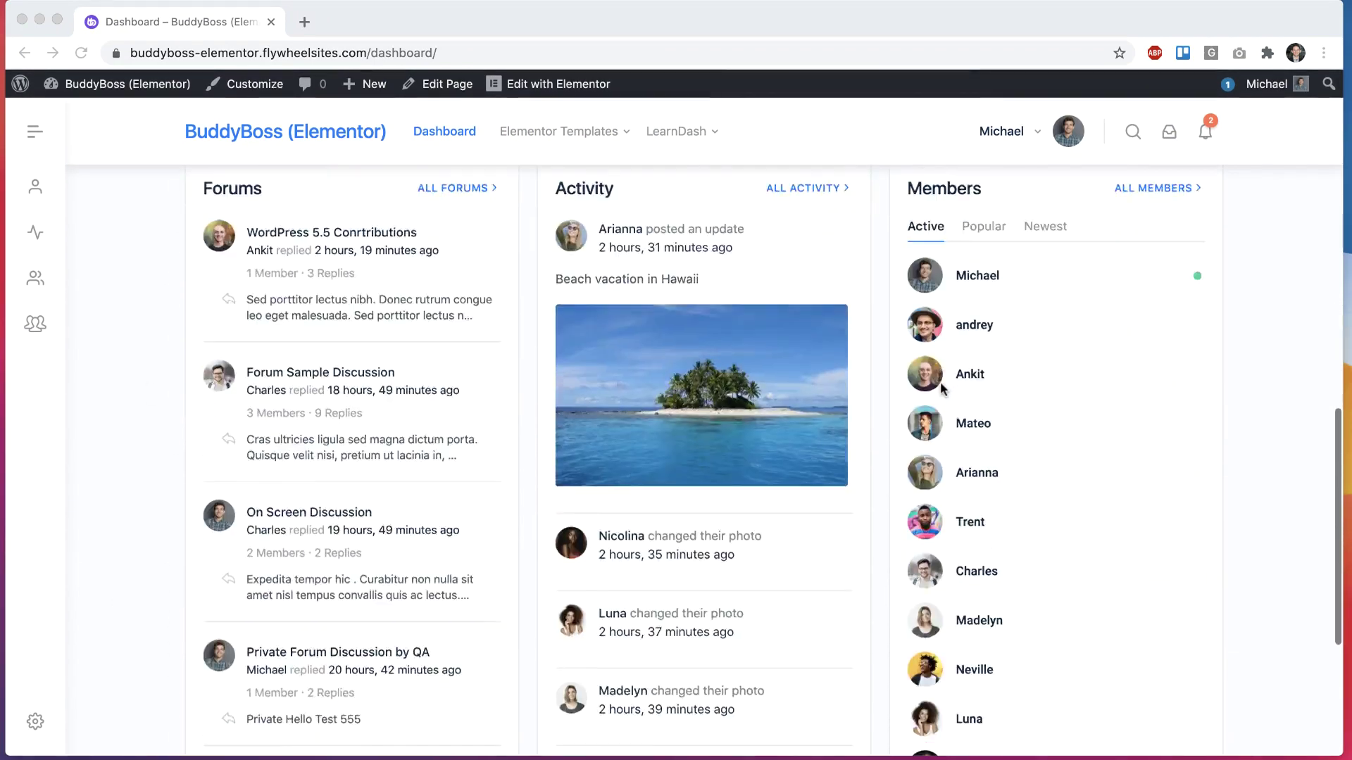
{"action": "scroll", "coordinate": [940, 382], "scroll_direction": "up", "scroll_amount": 12}
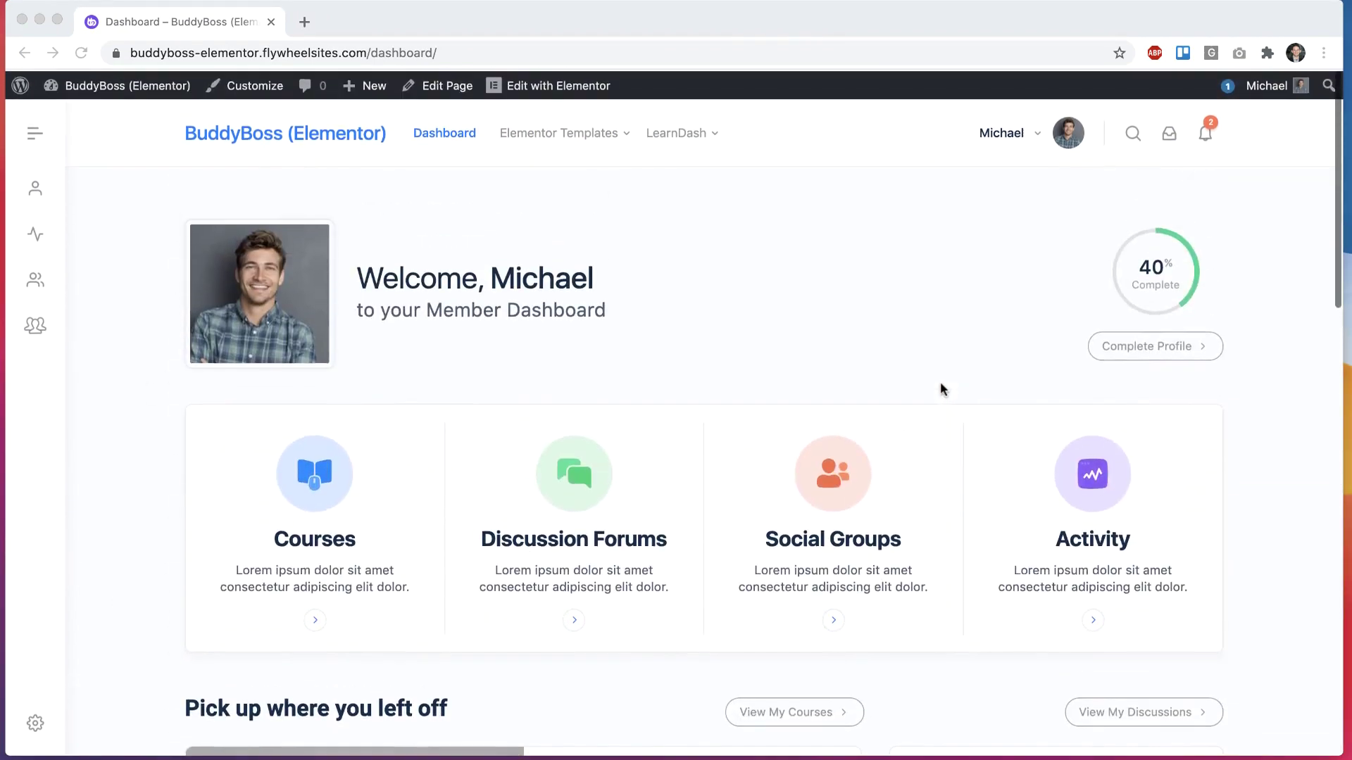
{"action": "scroll", "coordinate": [734, 321], "scroll_direction": "down", "scroll_amount": 1}
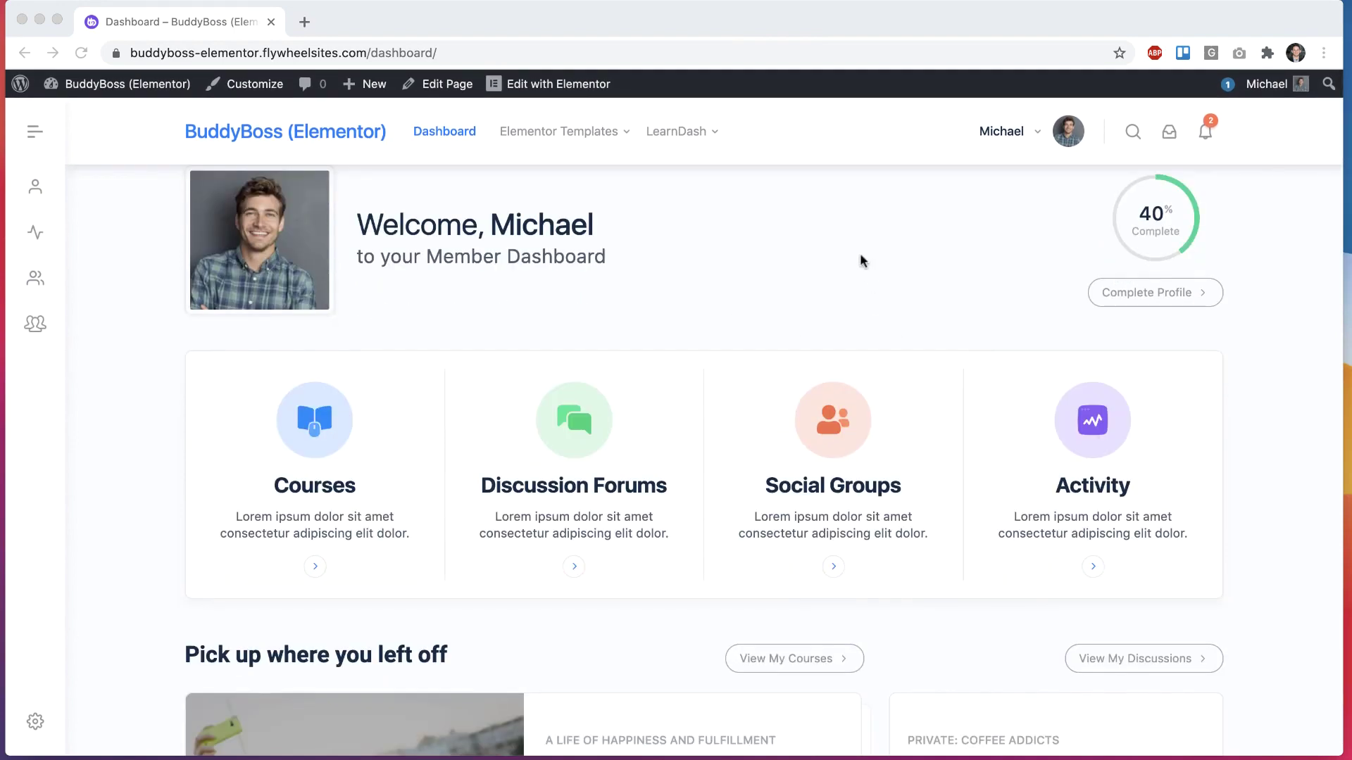
{"action": "scroll", "coordinate": [860, 260], "scroll_direction": "down", "scroll_amount": 5}
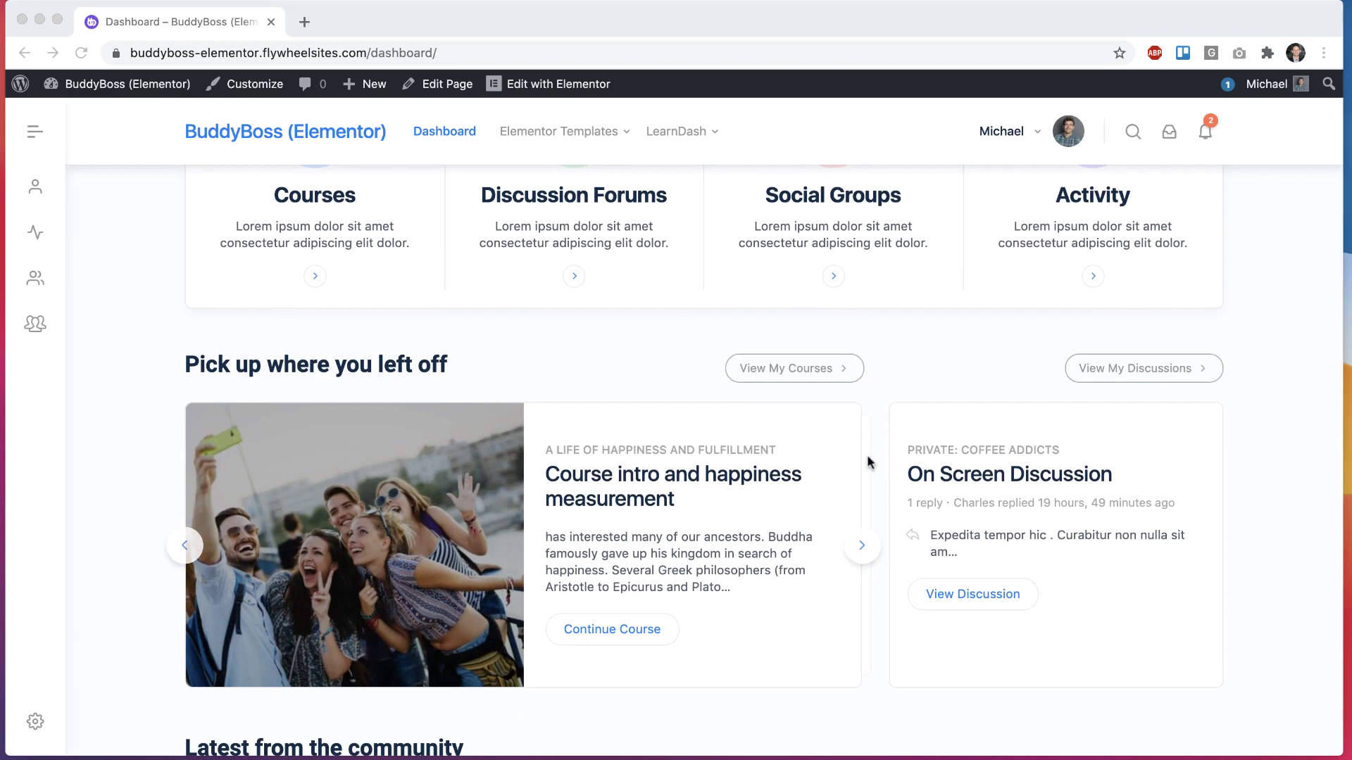
{"action": "scroll", "coordinate": [870, 462], "scroll_direction": "down", "scroll_amount": 1}
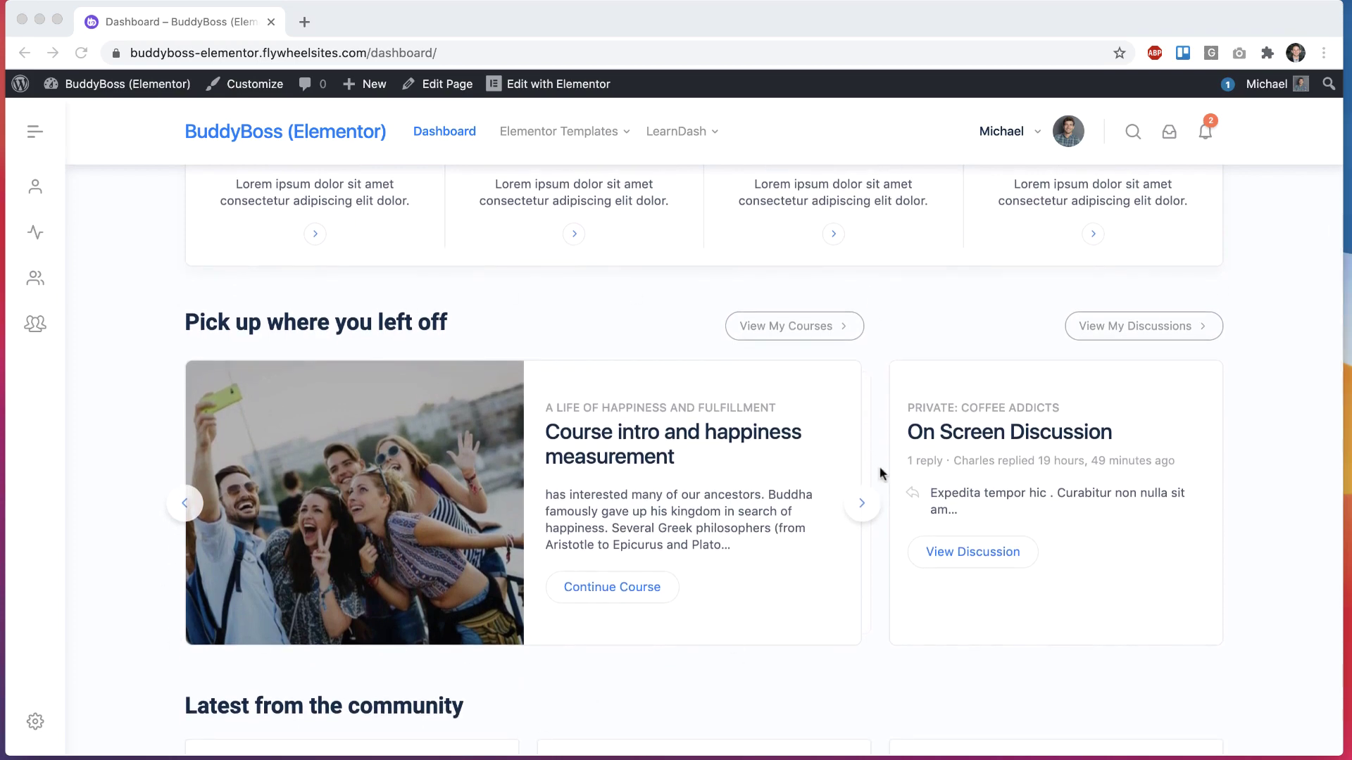
Step: Advance the 'Pick up where you left off' carousel, preview the continued lesson, then edit the Dashboard in Elementor
{"action": "left_click", "coordinate": [864, 505]}
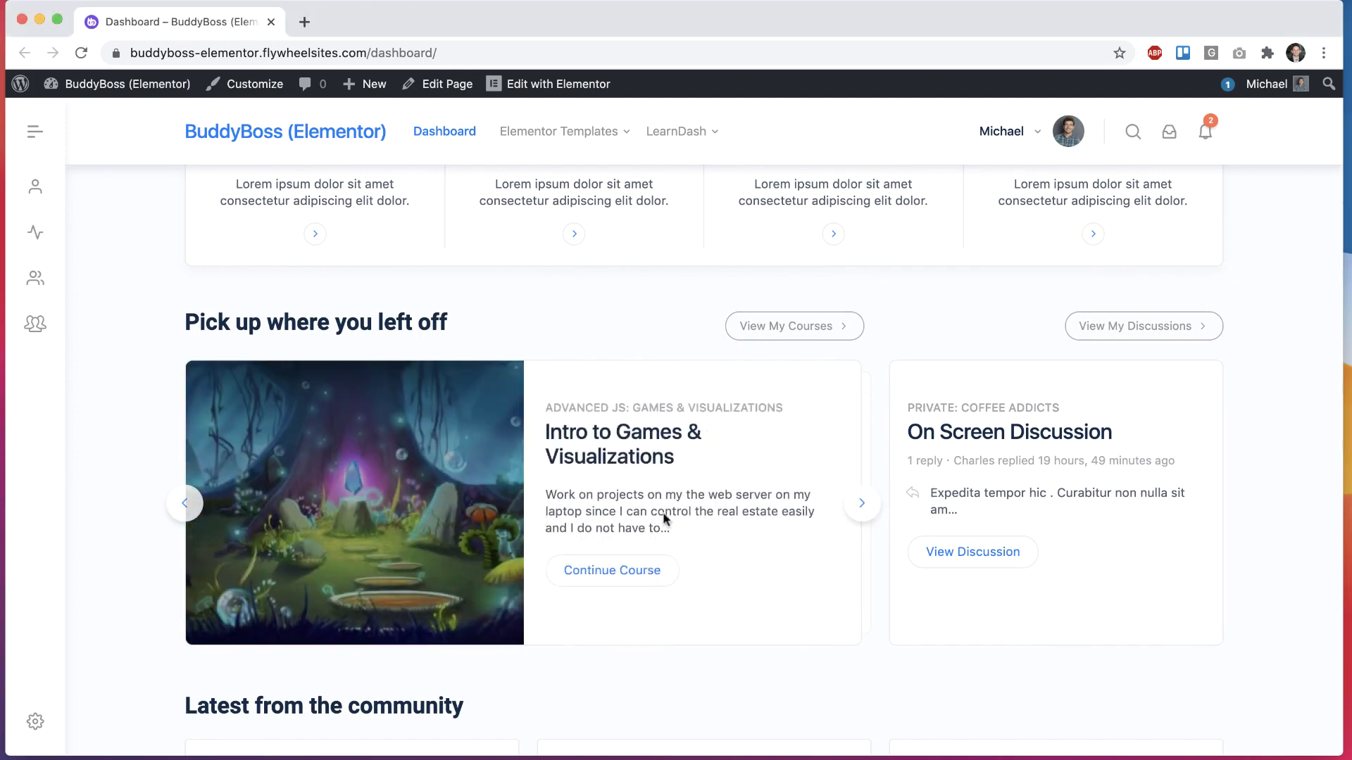
{"action": "left_click", "coordinate": [604, 576], "text": "super"}
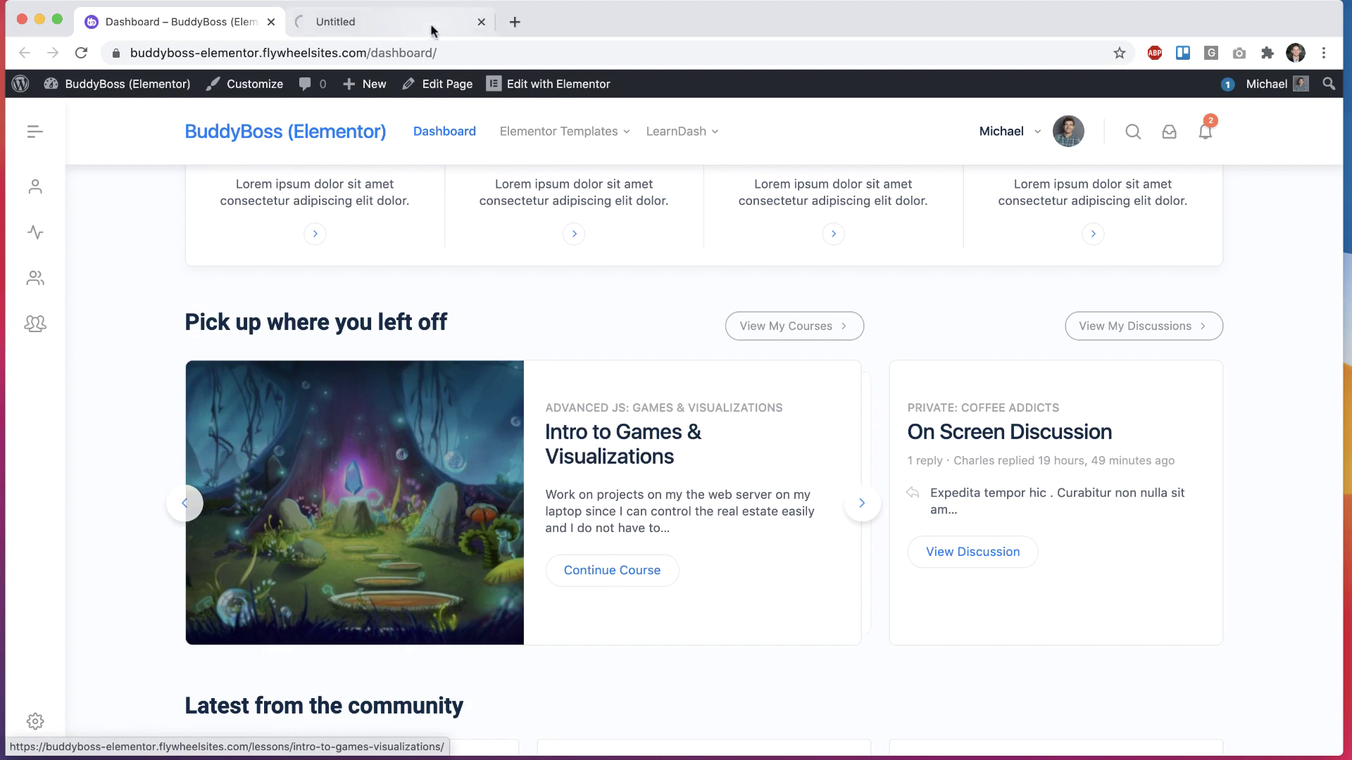
{"action": "left_click", "coordinate": [428, 28]}
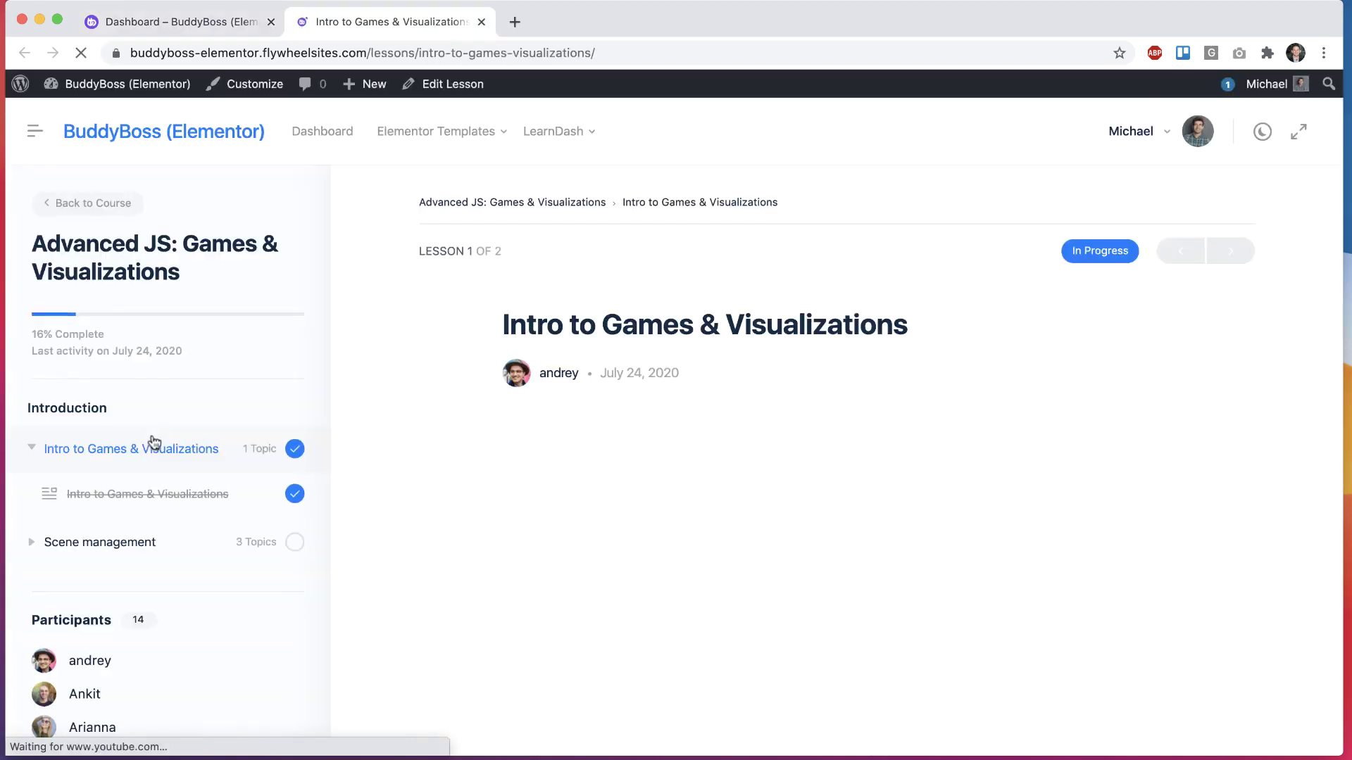
{"action": "scroll", "coordinate": [413, 552], "scroll_direction": "down", "scroll_amount": 3}
{"action": "scroll", "coordinate": [414, 553], "scroll_direction": "up", "scroll_amount": 4}
{"action": "key", "text": "super+w"}
{"action": "left_click", "coordinate": [542, 84]}
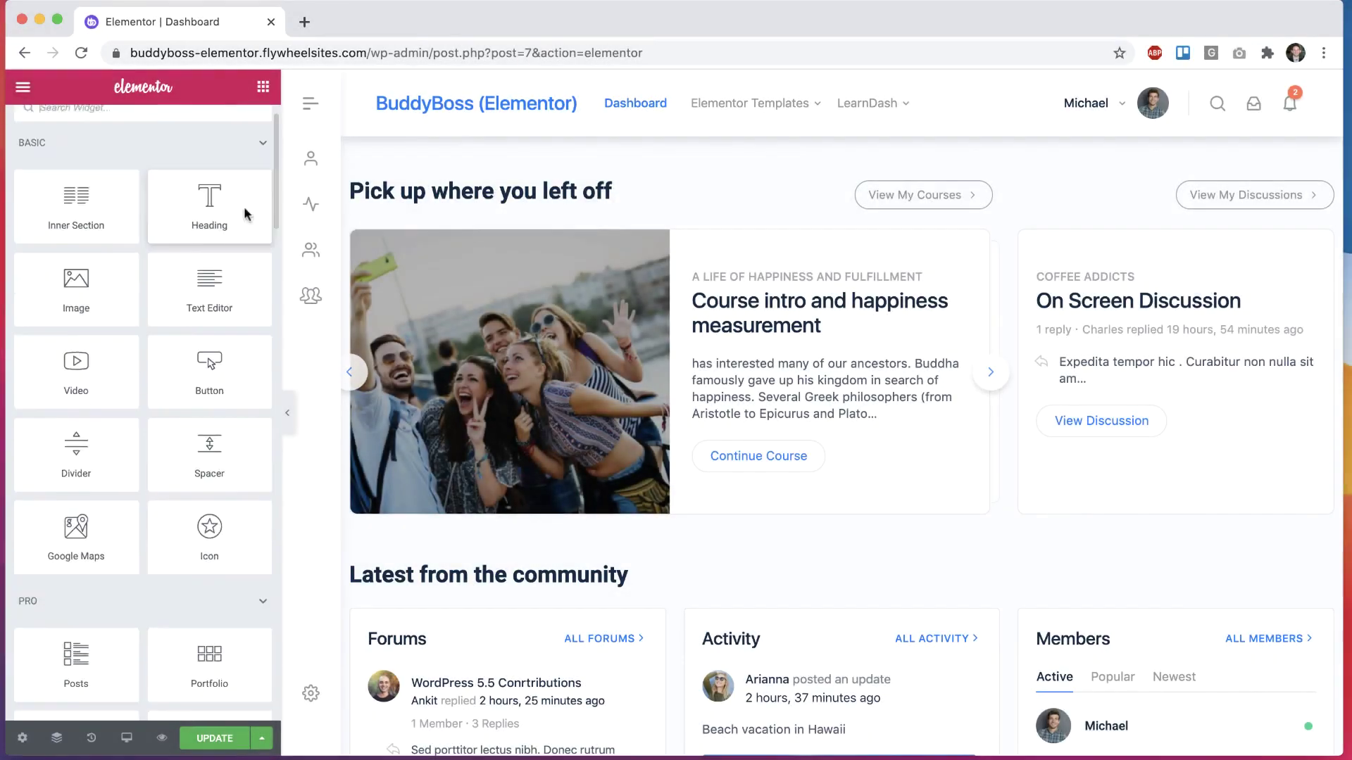
Step: Select the dashboard carousel's LearnDash Activity widget to show its 2-course settings
{"action": "scroll", "coordinate": [247, 211], "scroll_direction": "down", "scroll_amount": 20}
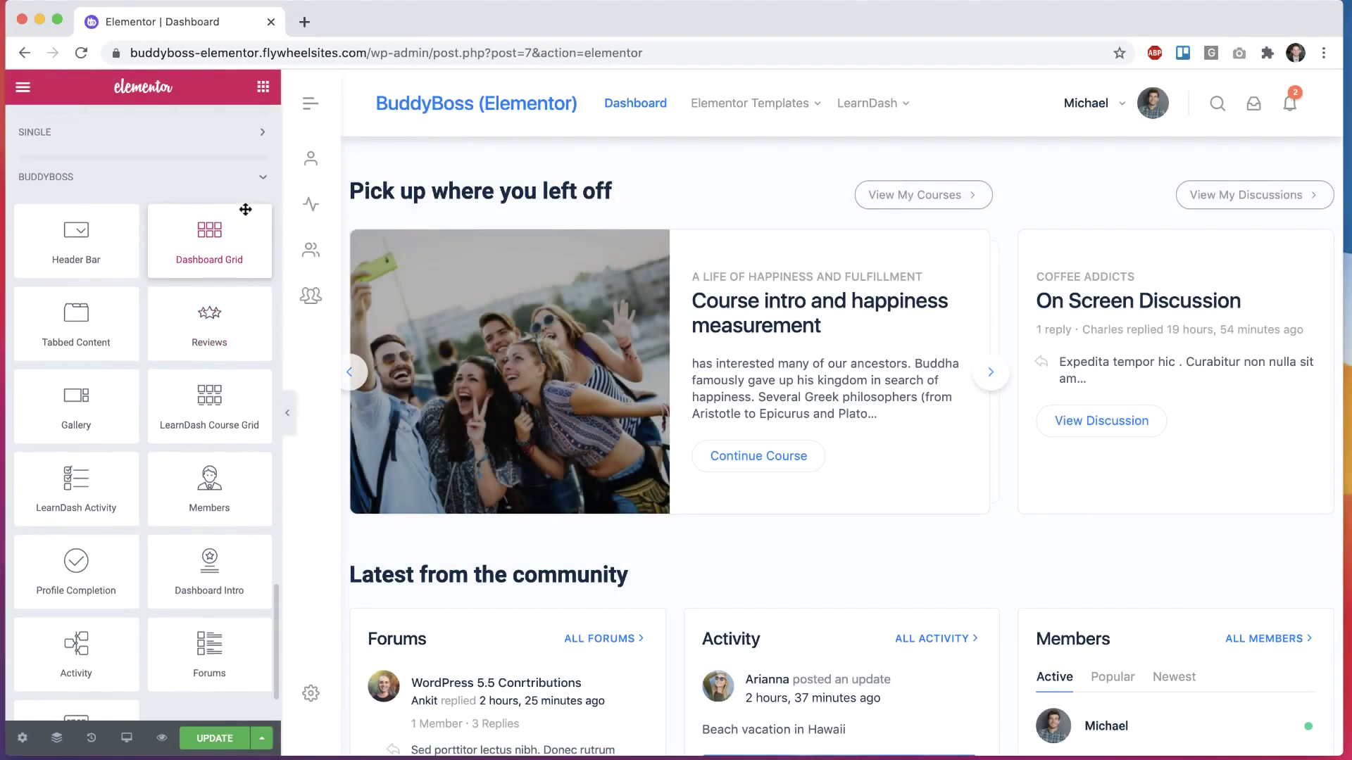
{"action": "scroll", "coordinate": [245, 209], "scroll_direction": "down", "scroll_amount": 1}
{"action": "left_click_drag", "start_coordinate": [65, 464], "coordinate": [78, 453]}
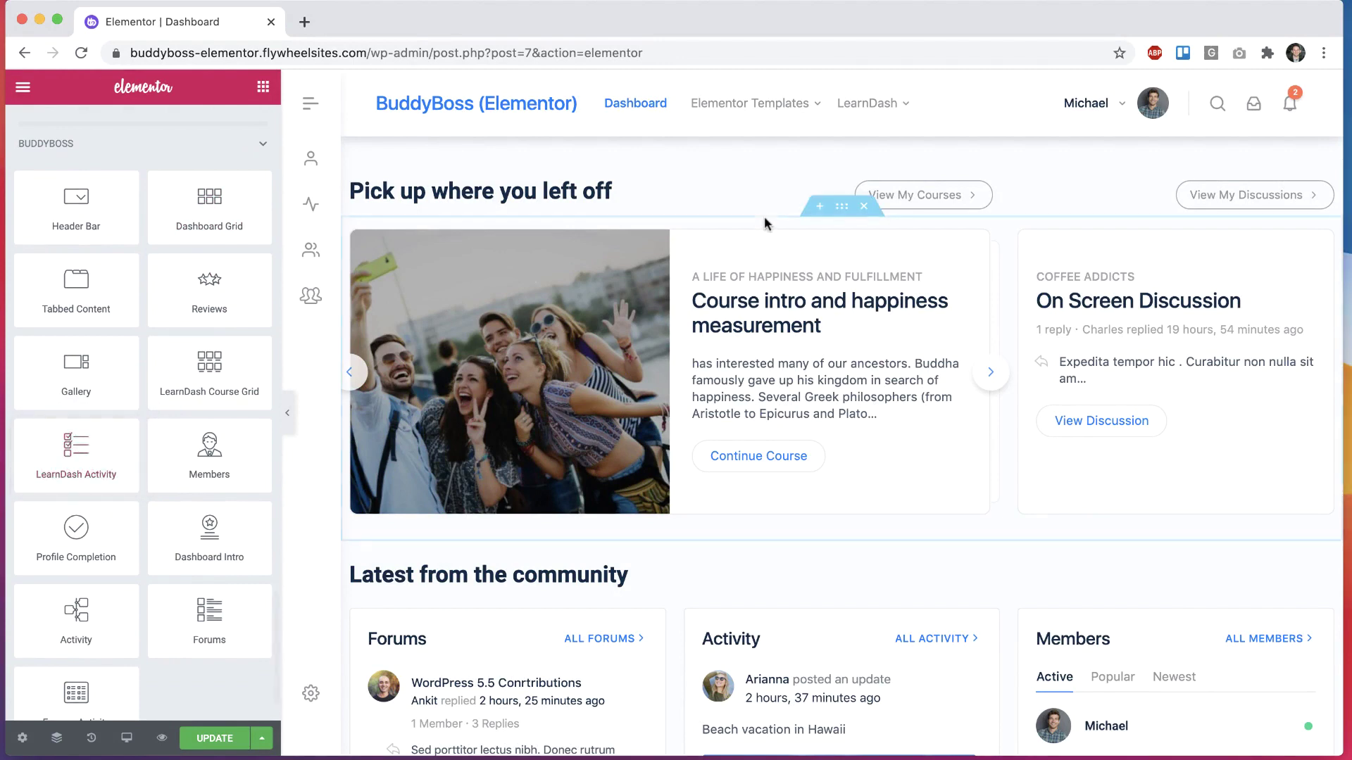
{"action": "left_click", "coordinate": [741, 248]}
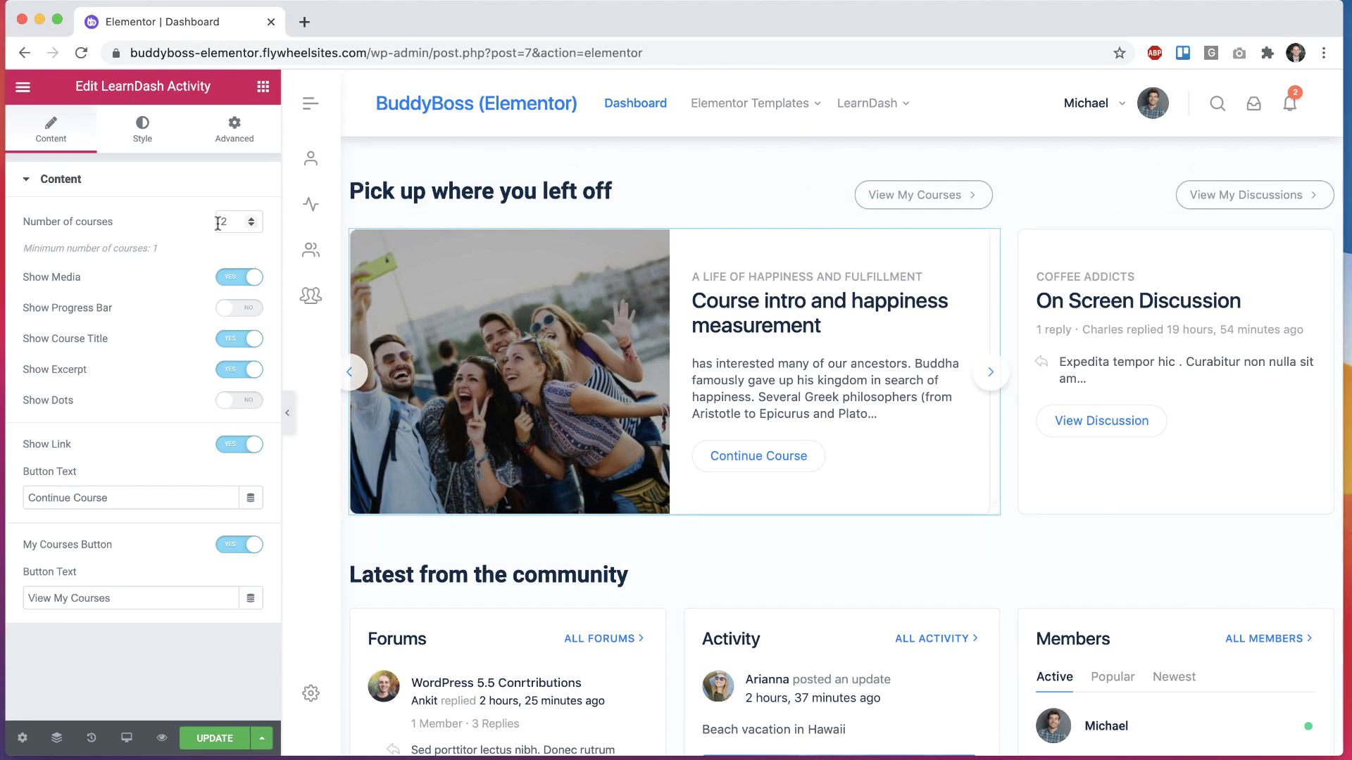
Step: Advance the carousel and set Show Progress Bar to YES, showing 33% on the first course
{"action": "left_click", "coordinate": [985, 371]}
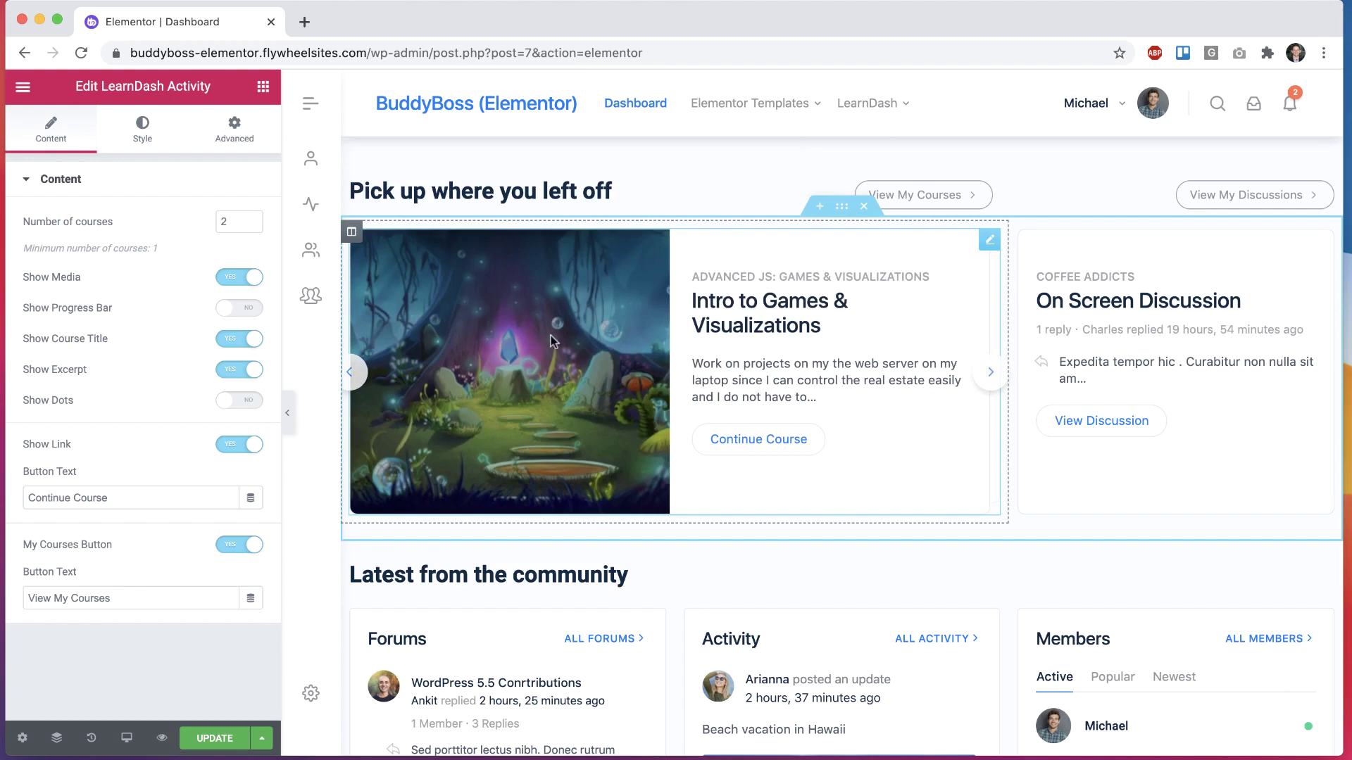
{"action": "left_click", "coordinate": [250, 308]}
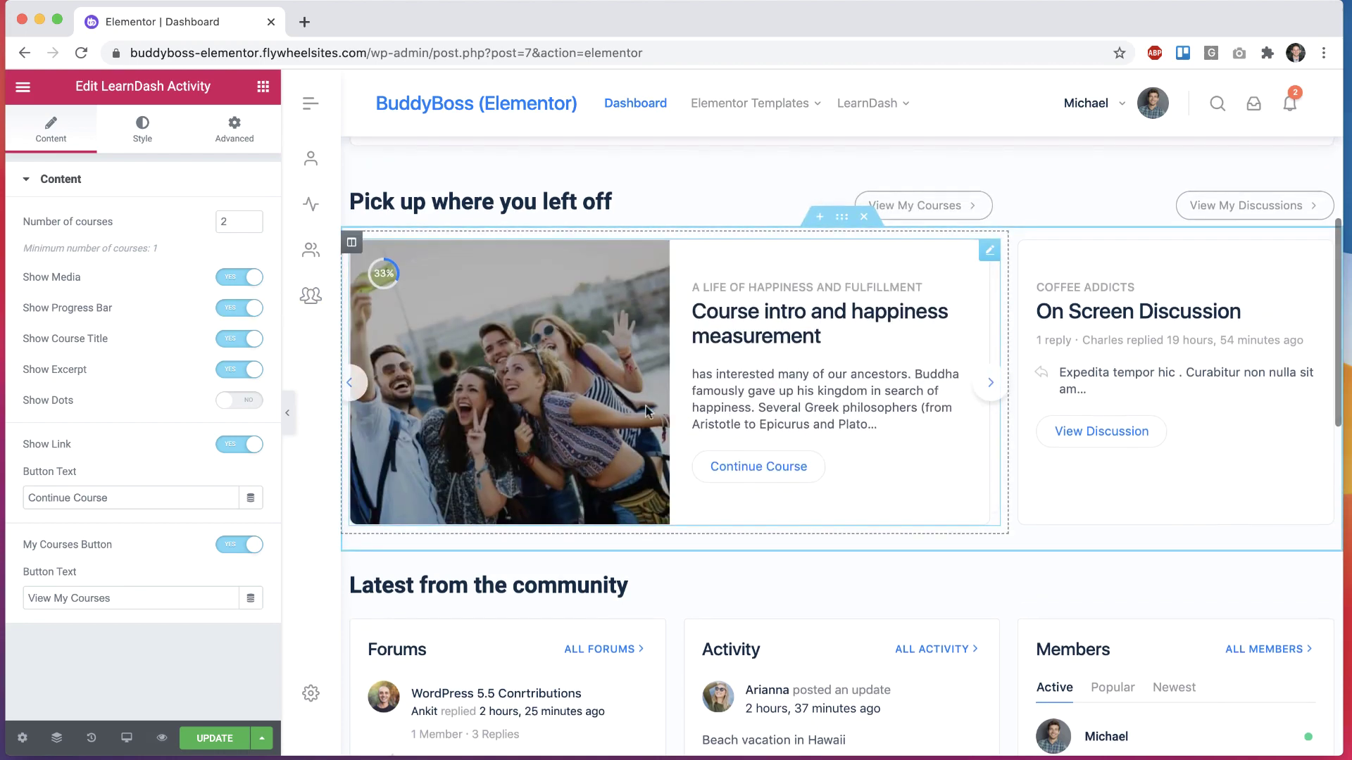
{"action": "mouse_move", "coordinate": [387, 275]}
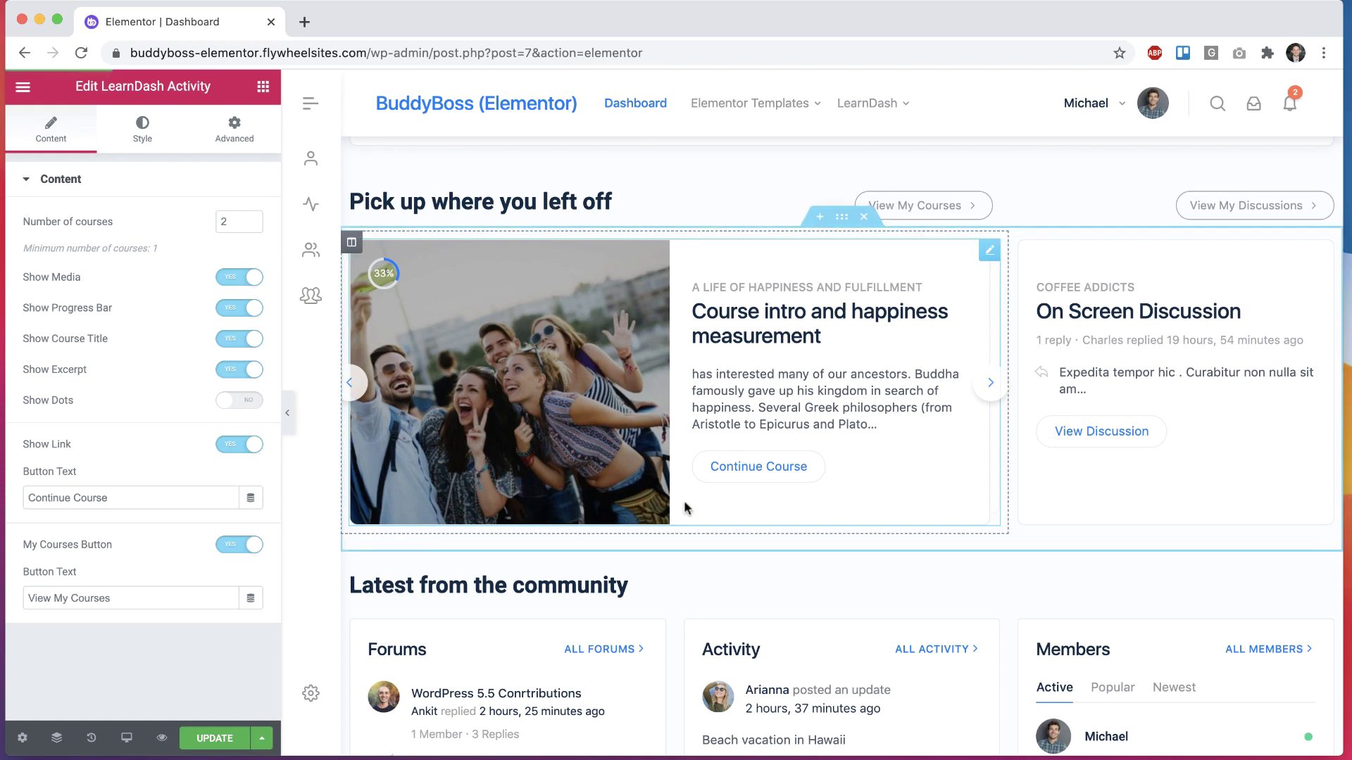
Step: Set Show Dots to YES and slide to Intro to Games & Visualizations at 16%
{"action": "left_click", "coordinate": [250, 402]}
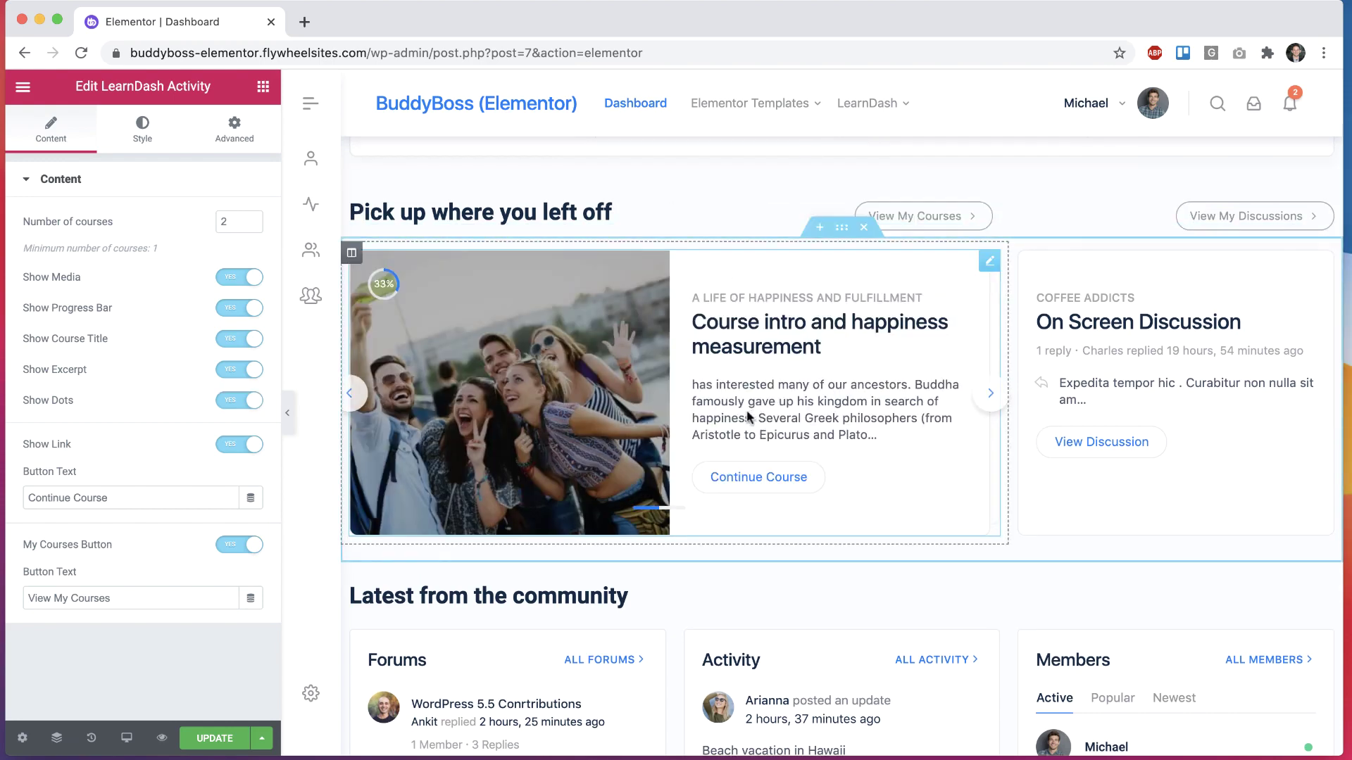
{"action": "left_click", "coordinate": [990, 393]}
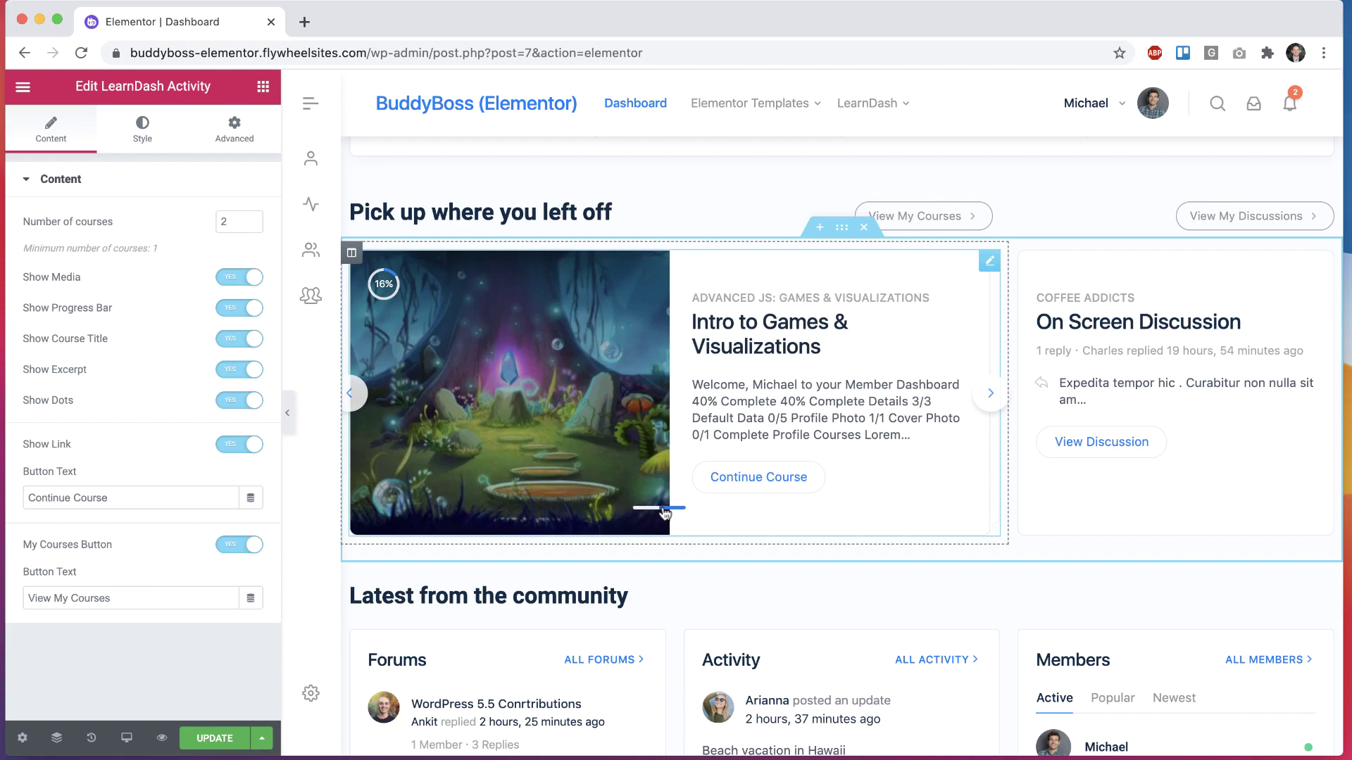